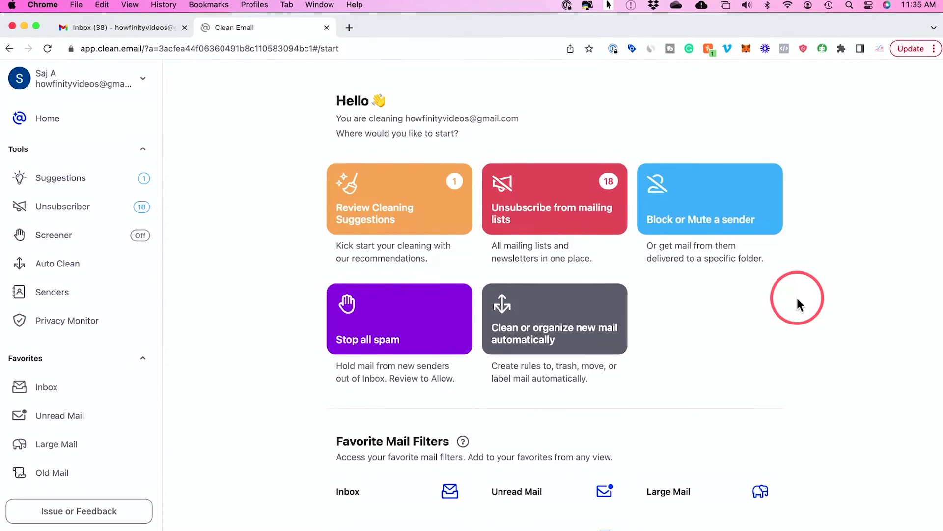
Choose the tool for blocking or muting a sender on the Clean Email home dashboard
left_click(697, 199)
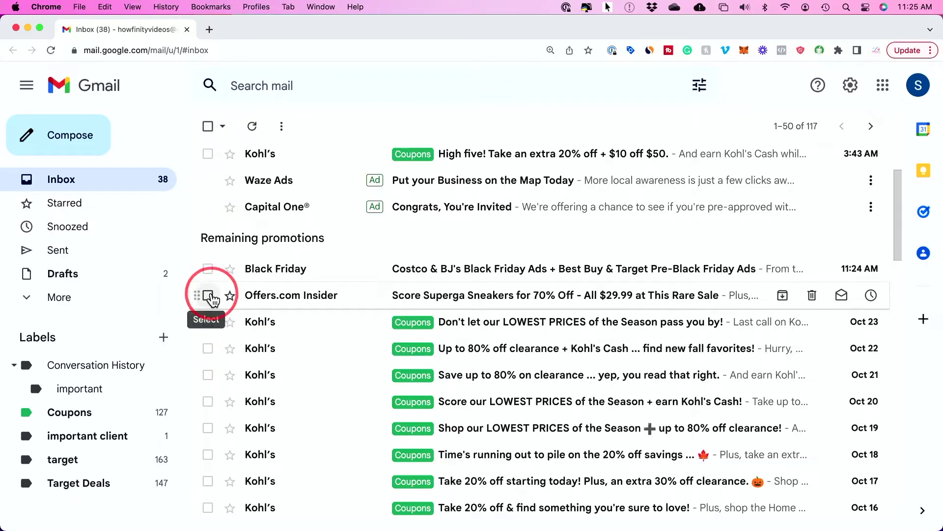
Tick the Offers.com and three Kohl's promotions, clear them, then select every Promotions conversation
left_click(210, 296)
left_click(209, 322)
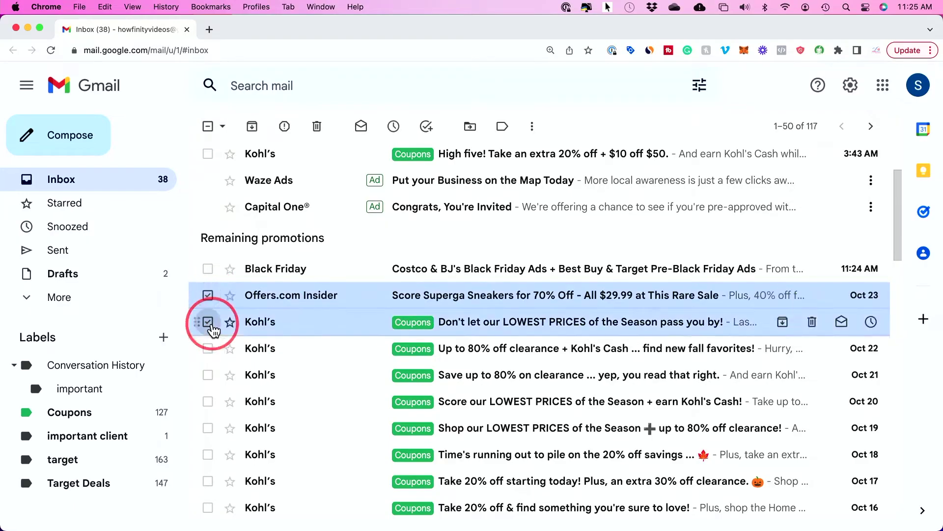
left_click(209, 348)
left_click(207, 374)
scroll(209, 369, "up", 3)
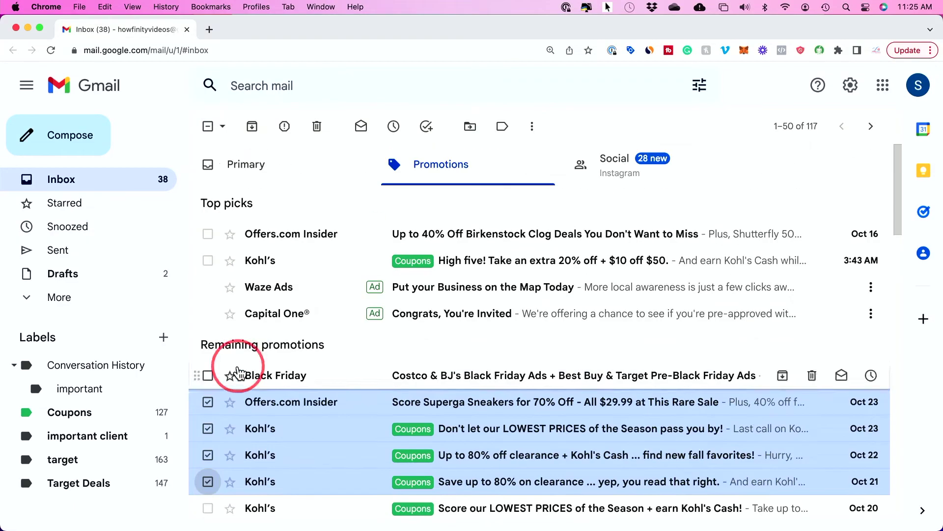
left_click(209, 127)
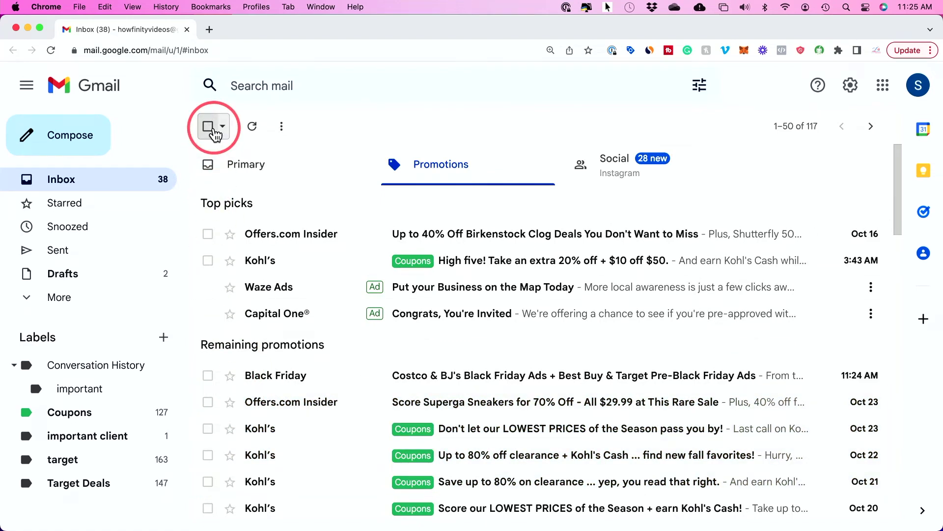
left_click(213, 129)
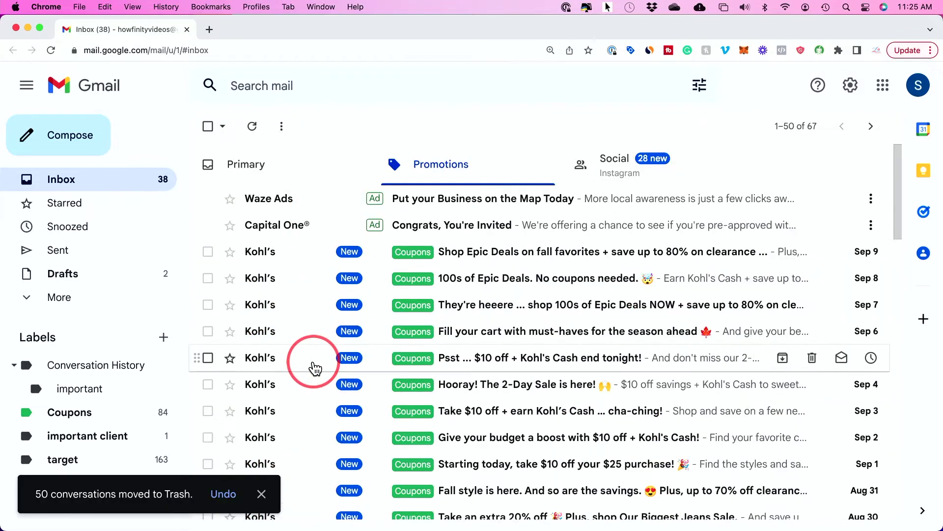
scroll(315, 369, "down", 15)
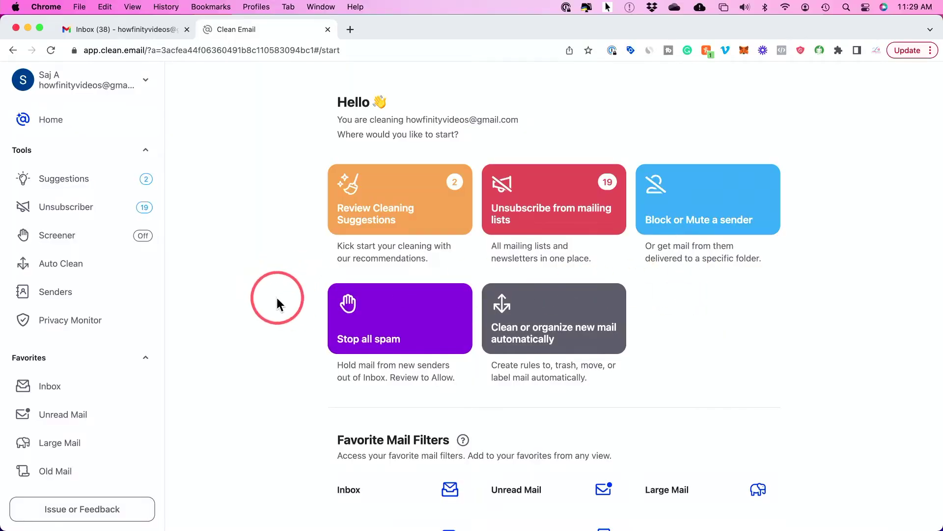
In the sender-grouped Inbox filter, trash all 18 Offers.com Insider messages and confirm
scroll(276, 297, "down", 3)
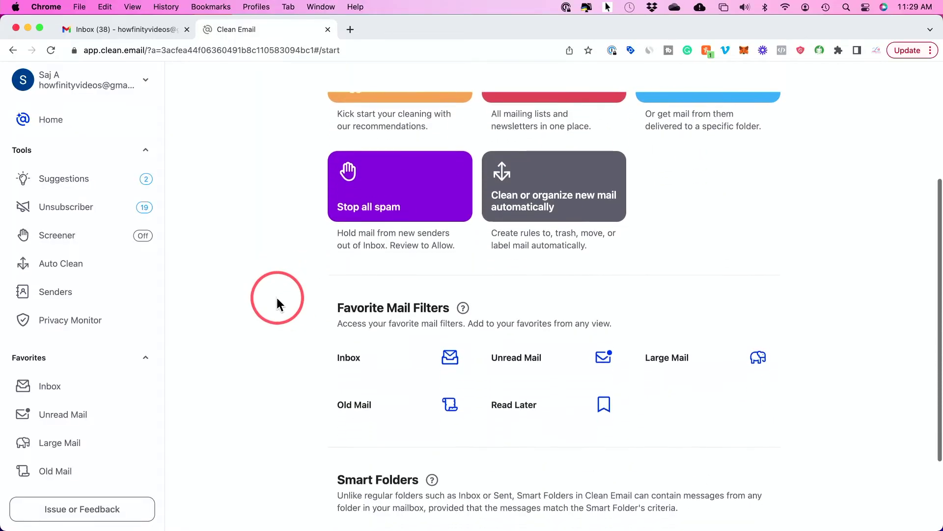
scroll(276, 297, "down", 2)
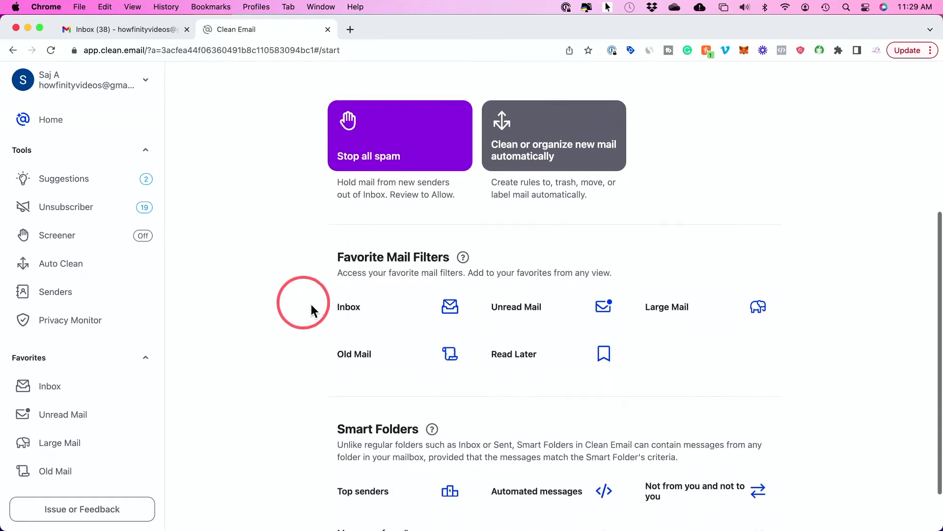
left_click(361, 309)
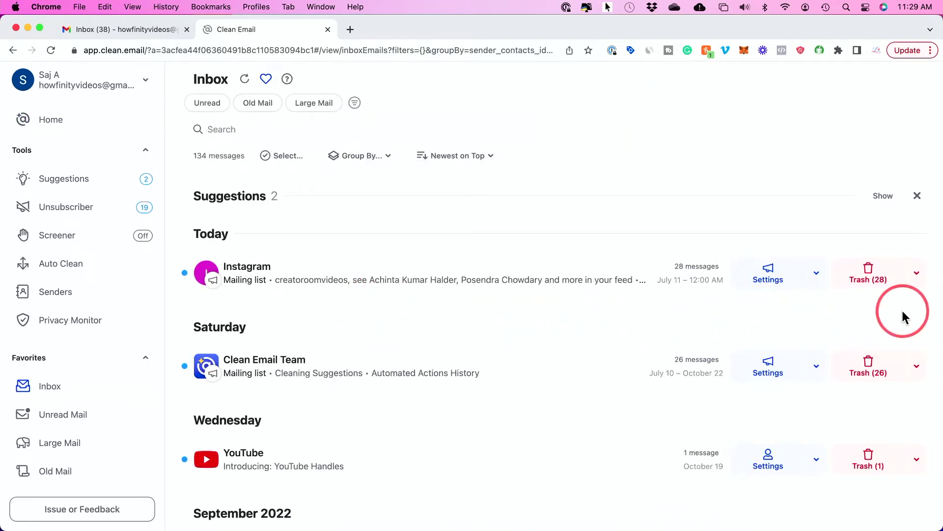
scroll(569, 317, "down", 5)
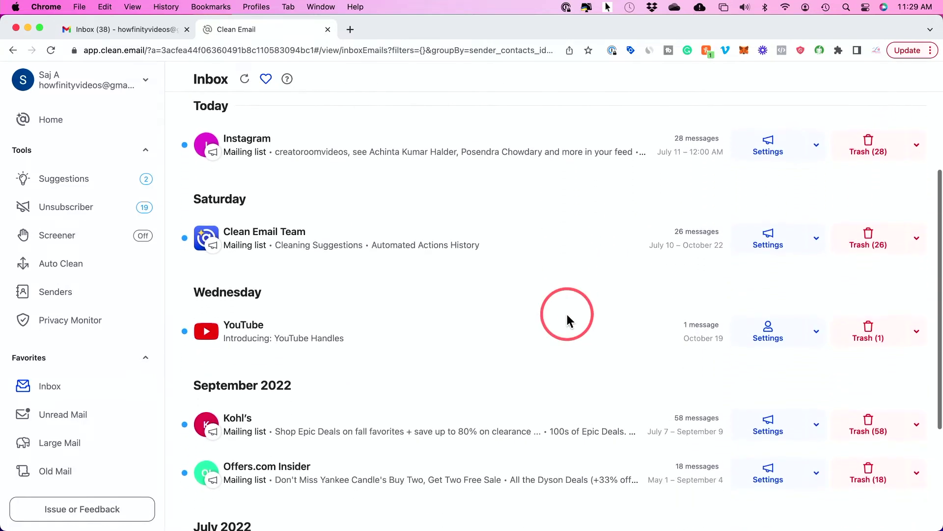
scroll(568, 320, "down", 5)
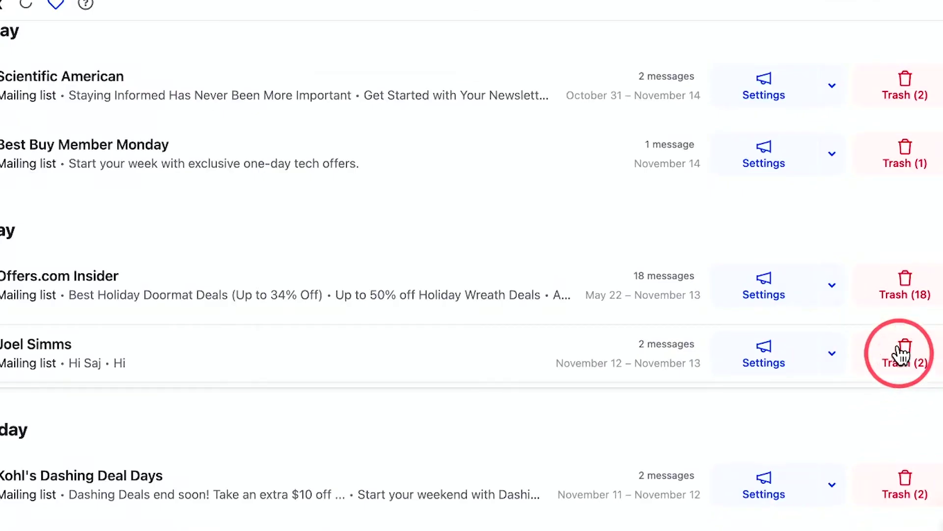
left_click(905, 290)
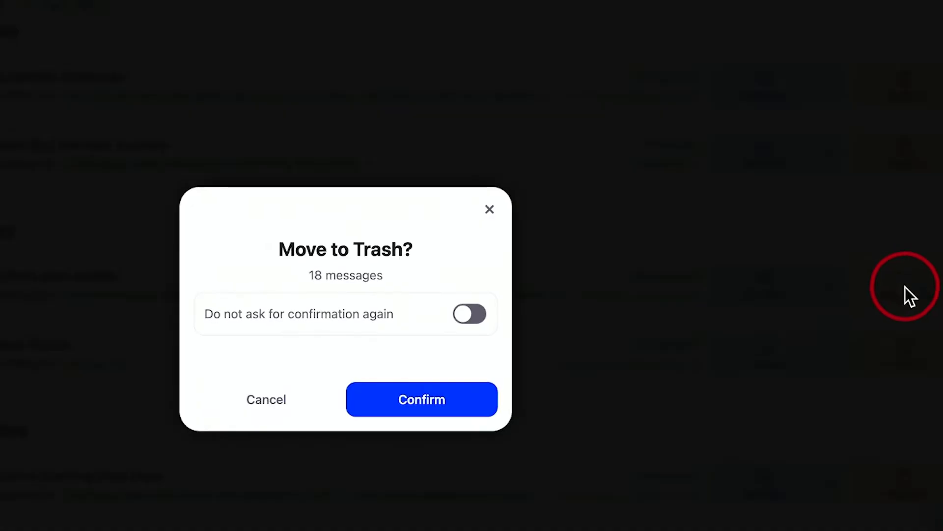
left_click(412, 407)
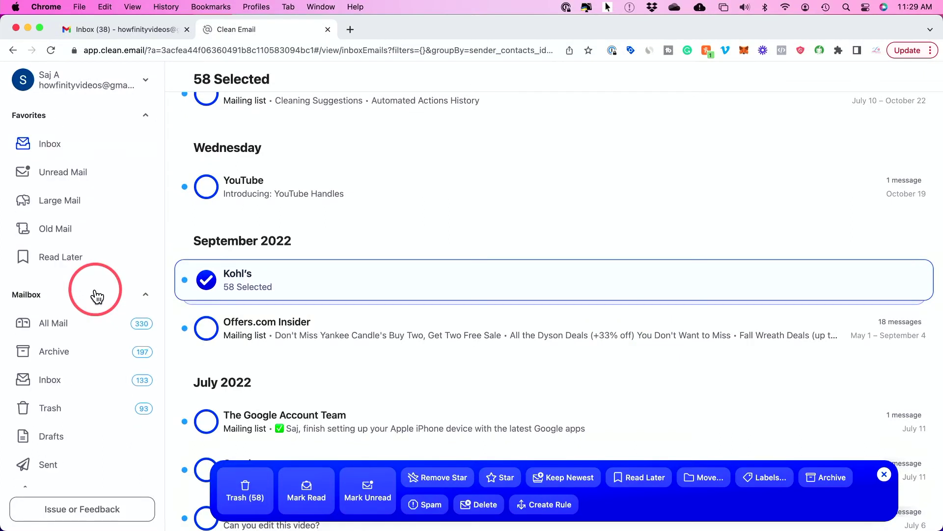
scroll(96, 295, "down", 5)
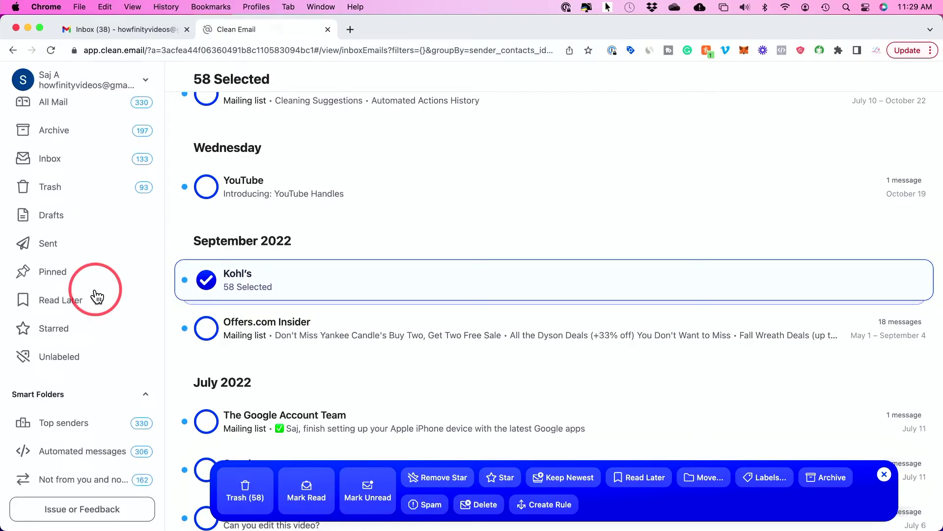
scroll(97, 297, "down", 3)
scroll(97, 296, "down", 2)
scroll(97, 296, "down", 4)
scroll(96, 305, "up", 4)
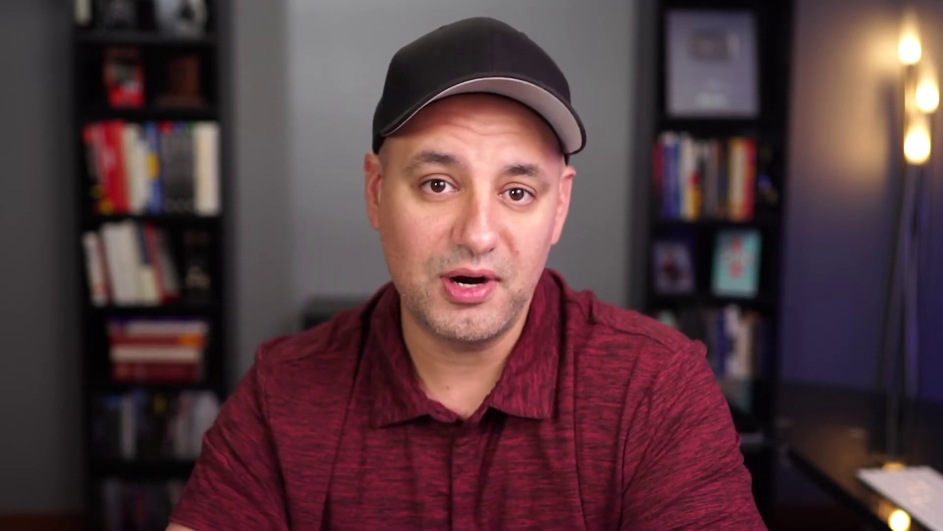
Mark the Black Friday subscription in Unsubscriber's new subscriptions list
left_click(336, 349)
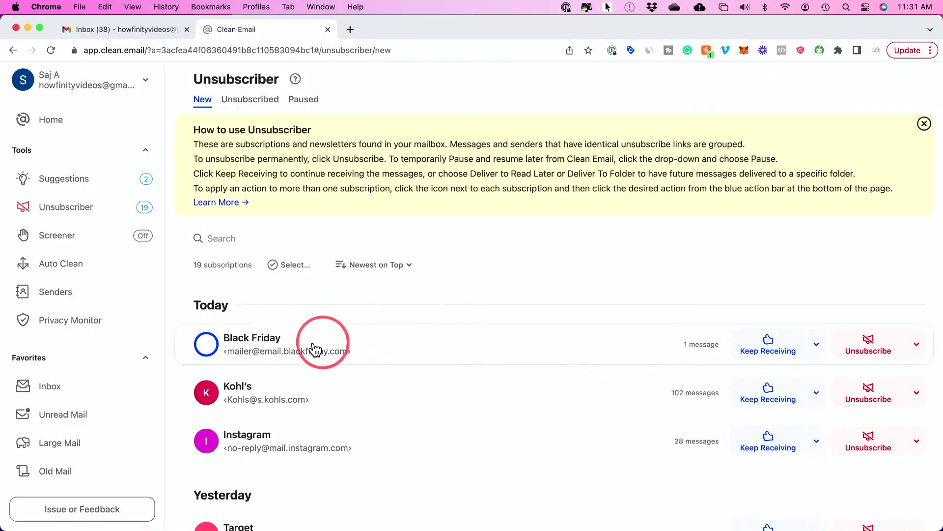
left_click(207, 345)
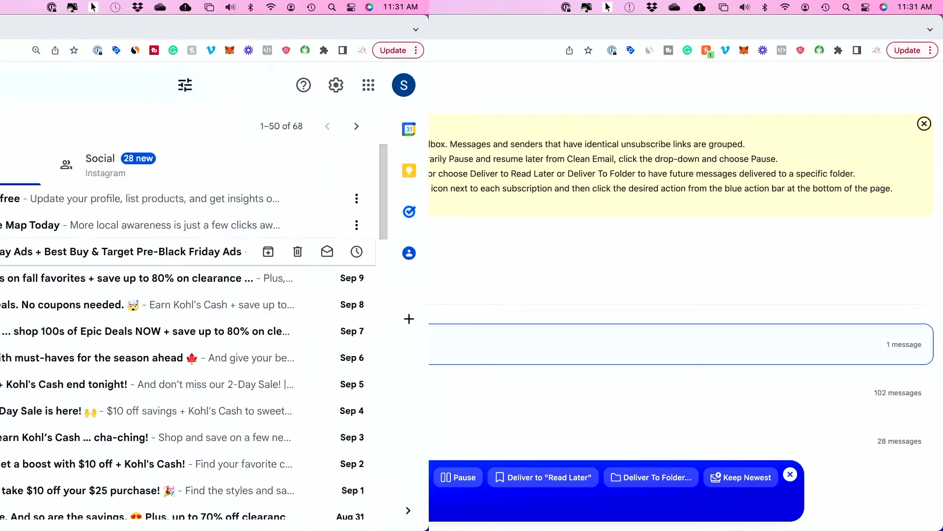
Unsubscribe from Black Friday via Gmail's Unsubscribe on the Costco & BJ's Black Friday email
left_click(333, 265)
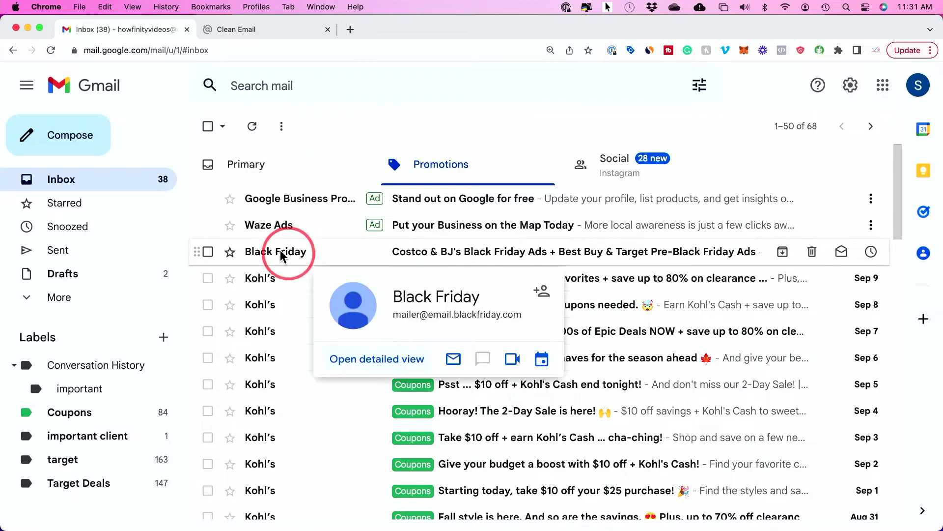
left_click(290, 260)
scroll(289, 259, "down", 20)
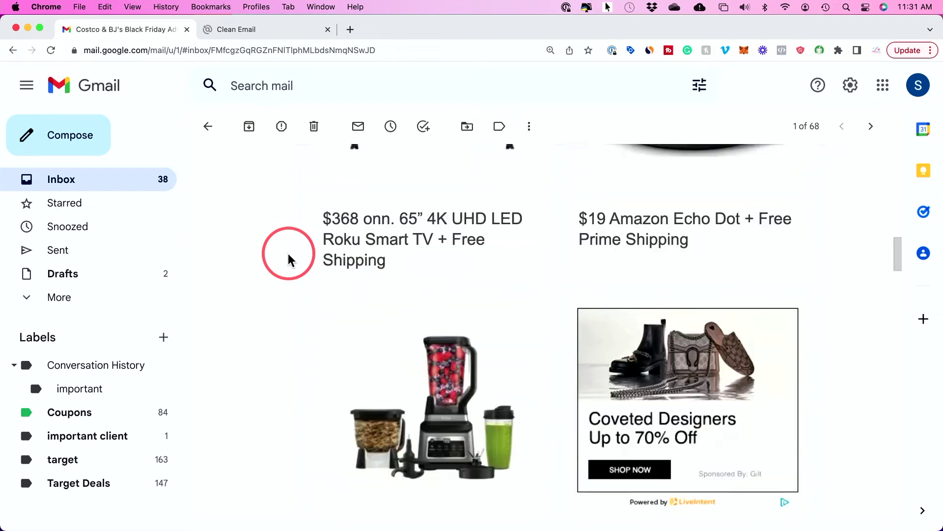
scroll(289, 260, "down", 10)
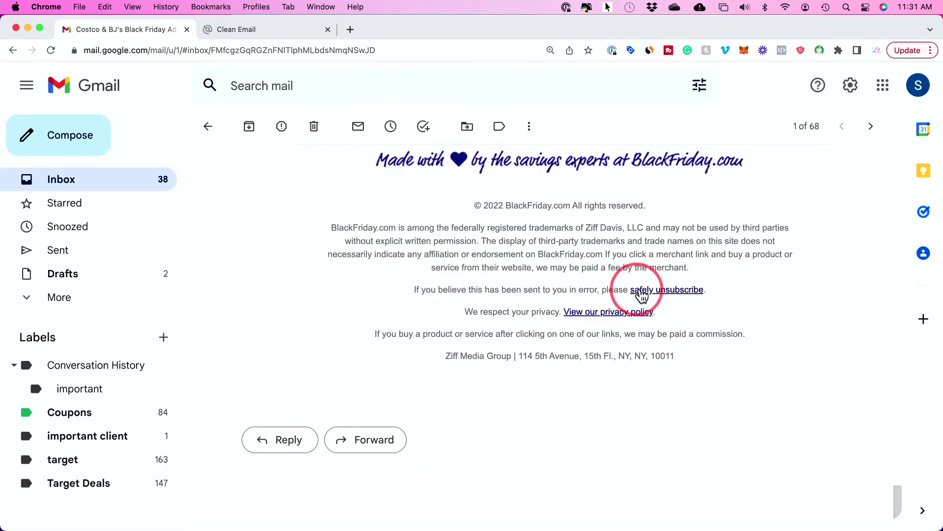
left_click(677, 294)
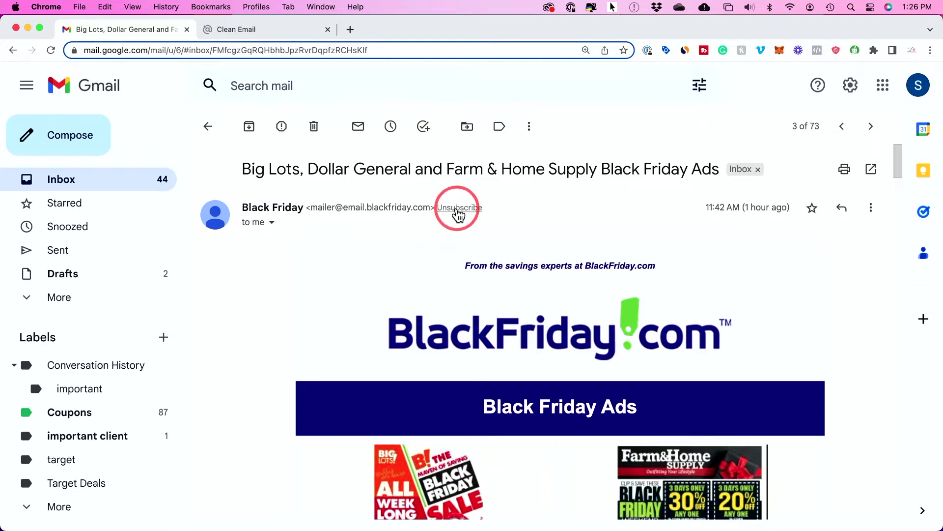
left_click(458, 208)
left_click(597, 335)
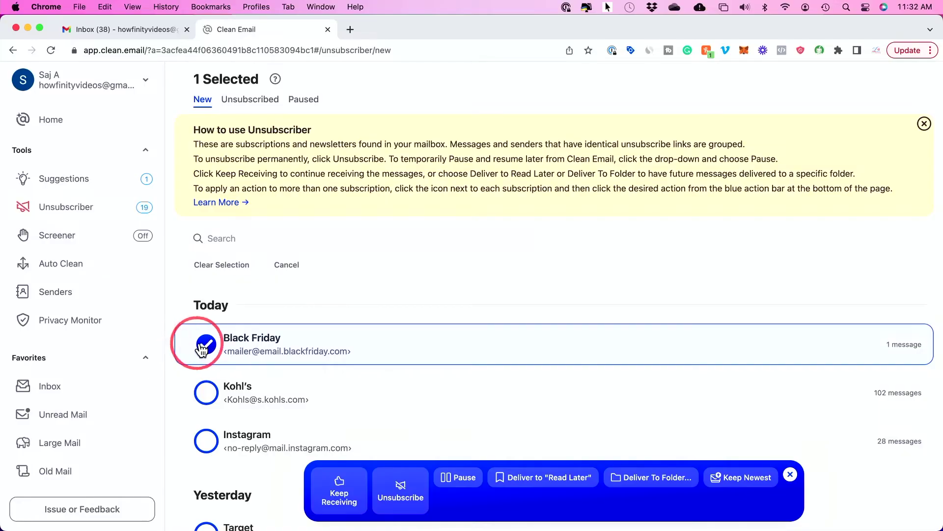
Unsubscribe from Black Friday, trashing its existing messages, then unsubscribe from Offers.com Insider
left_click(205, 346)
left_click(207, 349)
scroll(432, 388, "down", 2)
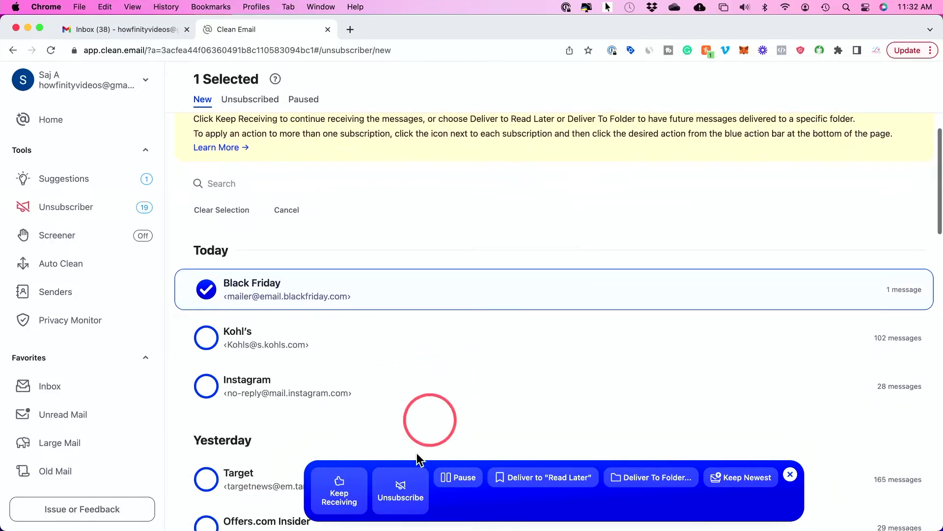
left_click(400, 489)
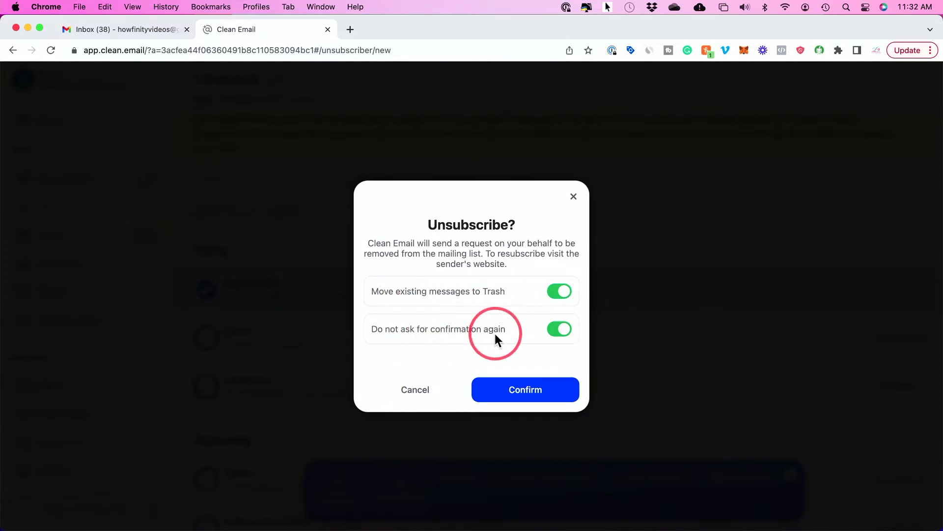
left_click(518, 392)
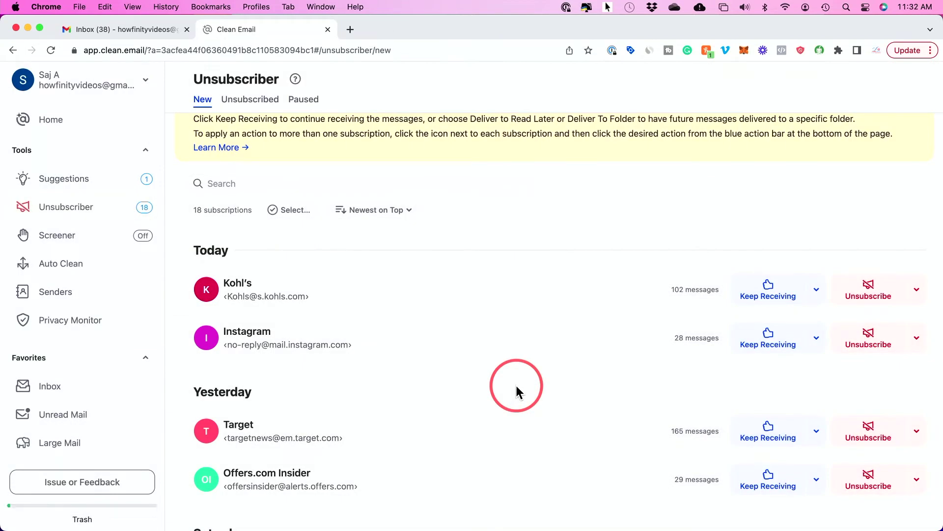
scroll(518, 389, "down", 3)
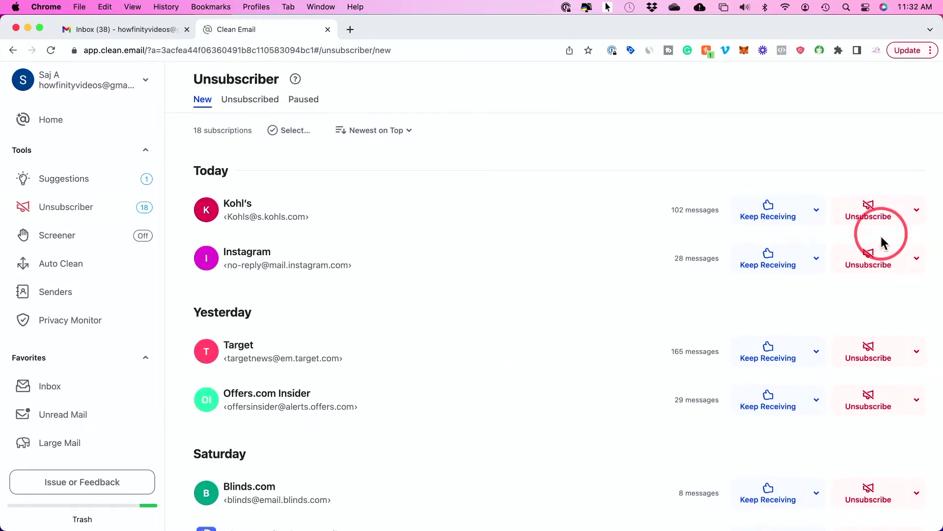
left_click(868, 415)
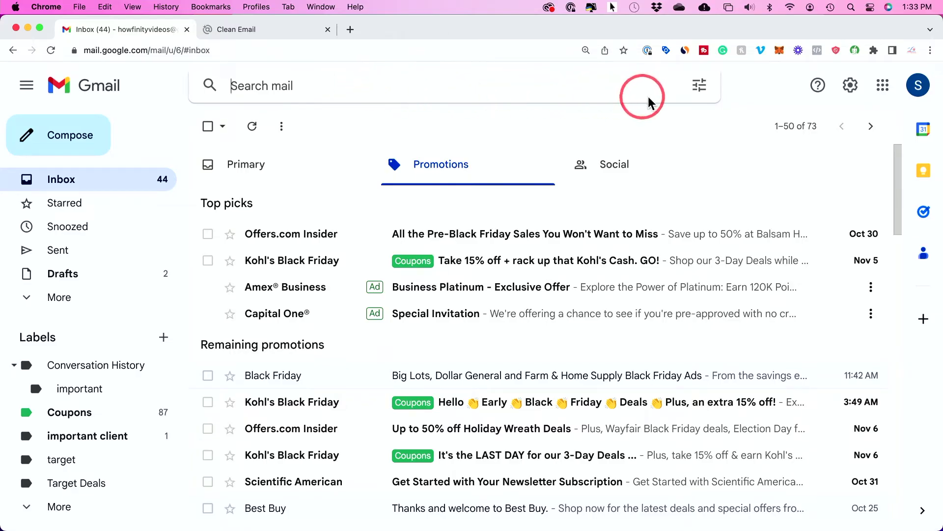
Create a Gmail filter that skips the inbox and archives messages with the word 'subscription'
left_click(700, 88)
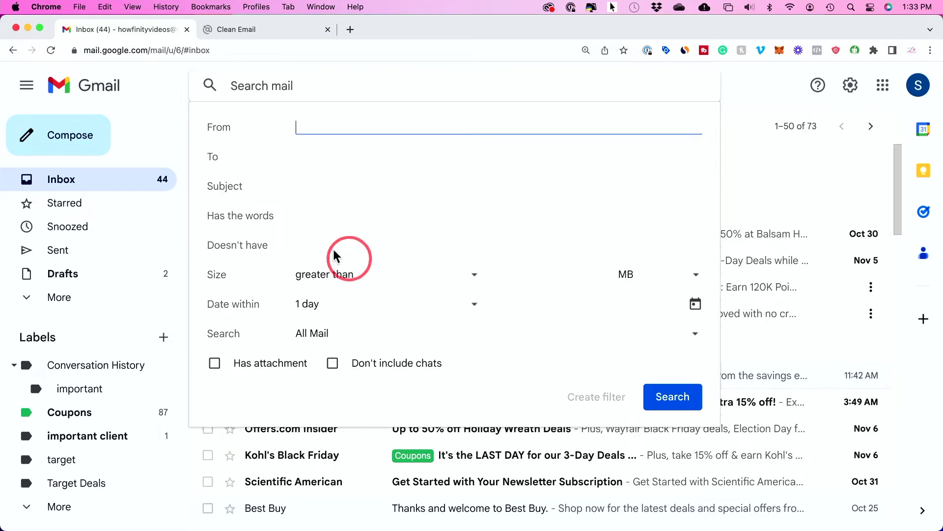
left_click(345, 218)
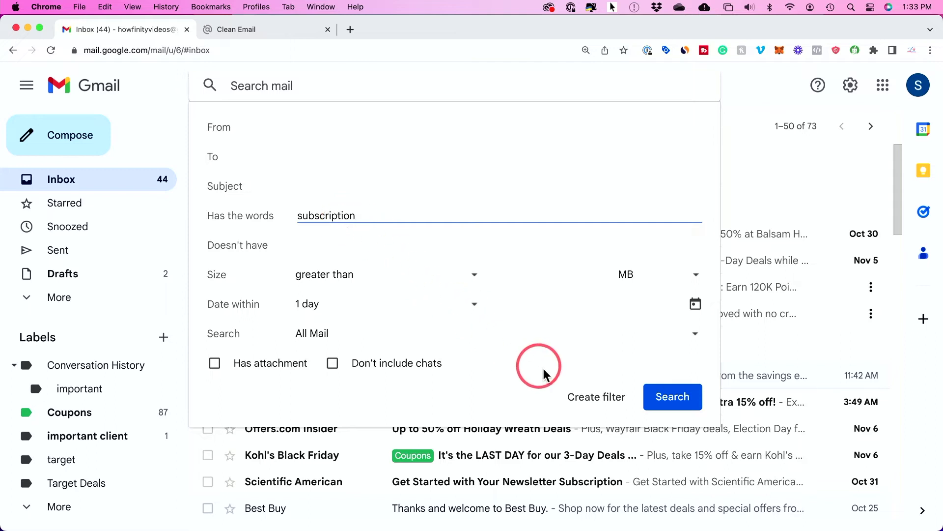
left_click(597, 396)
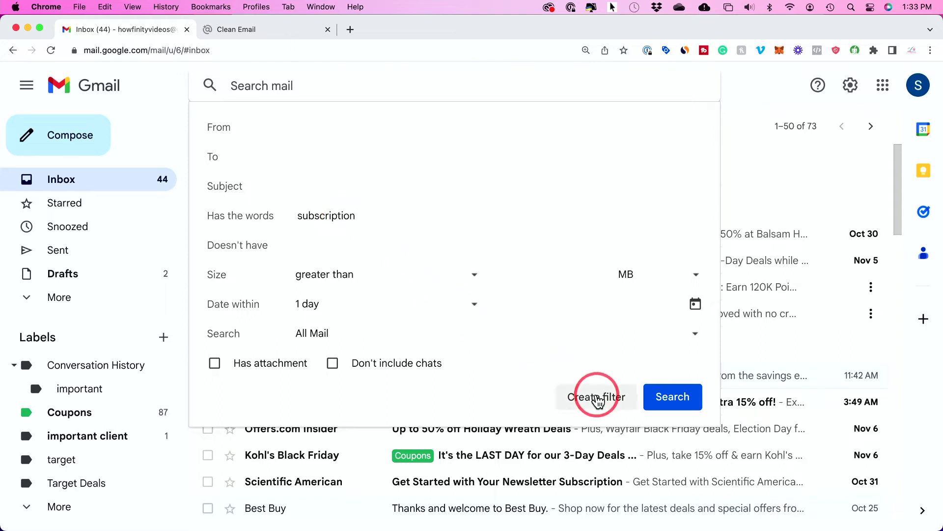
left_click(273, 161)
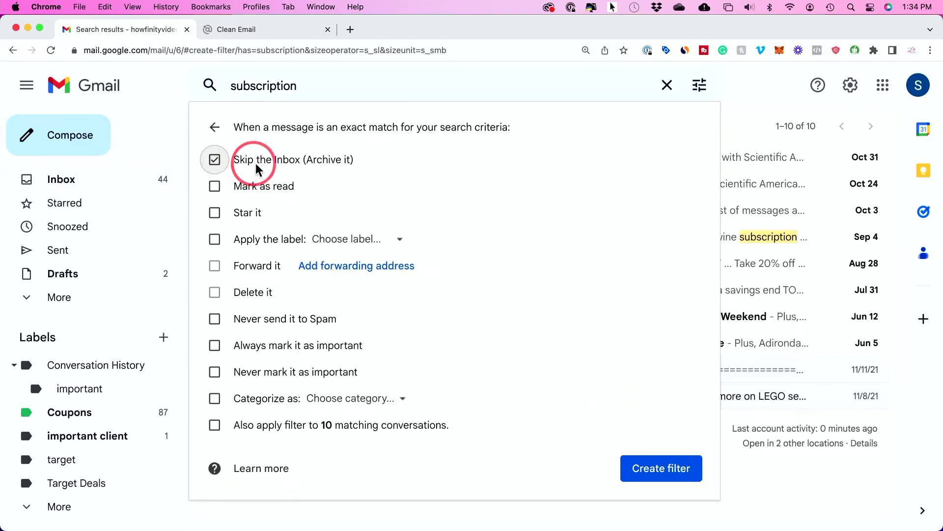
left_click(698, 476)
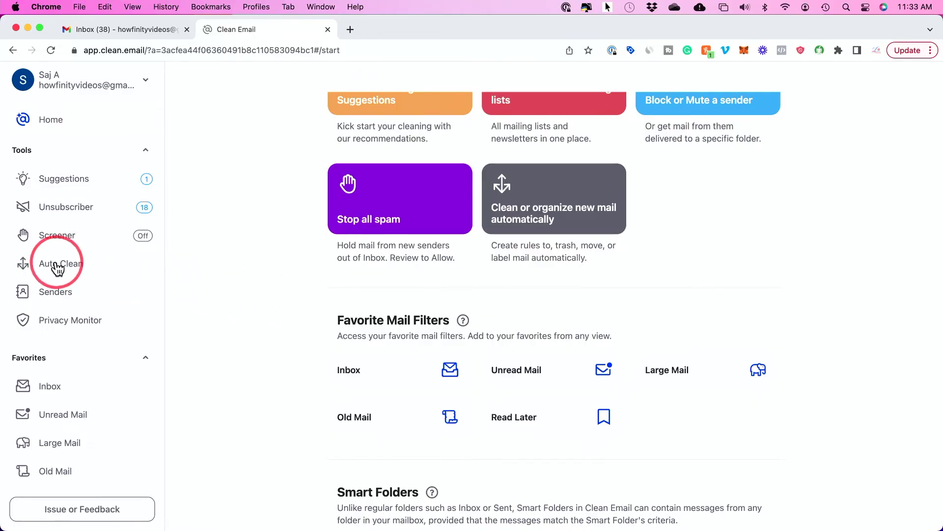
Open Auto Clean, scroll through its five rules, and return to the top of the list
left_click(57, 269)
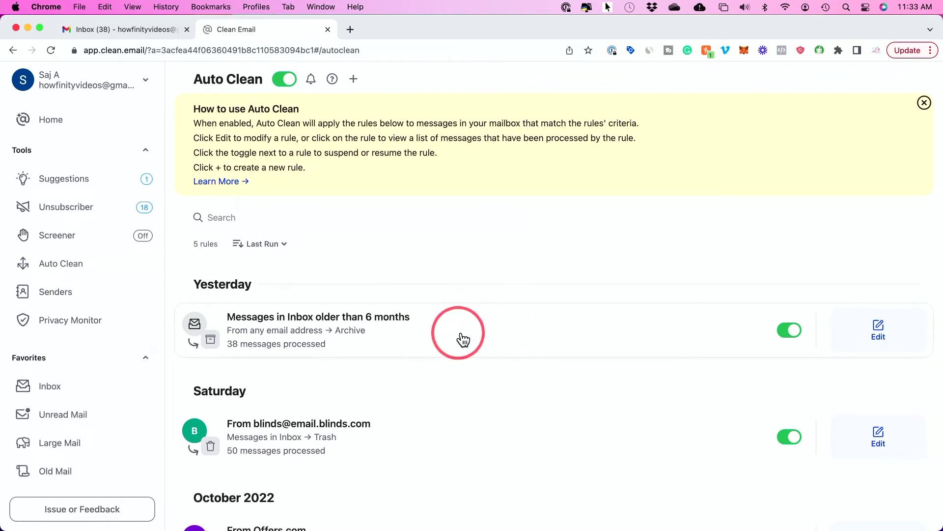
scroll(466, 338, "down", 5)
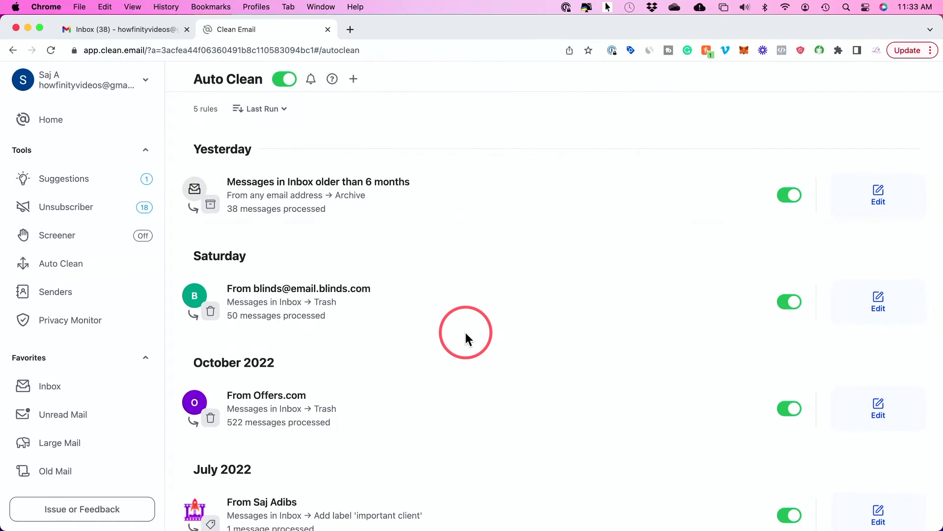
scroll(466, 334, "down", 5)
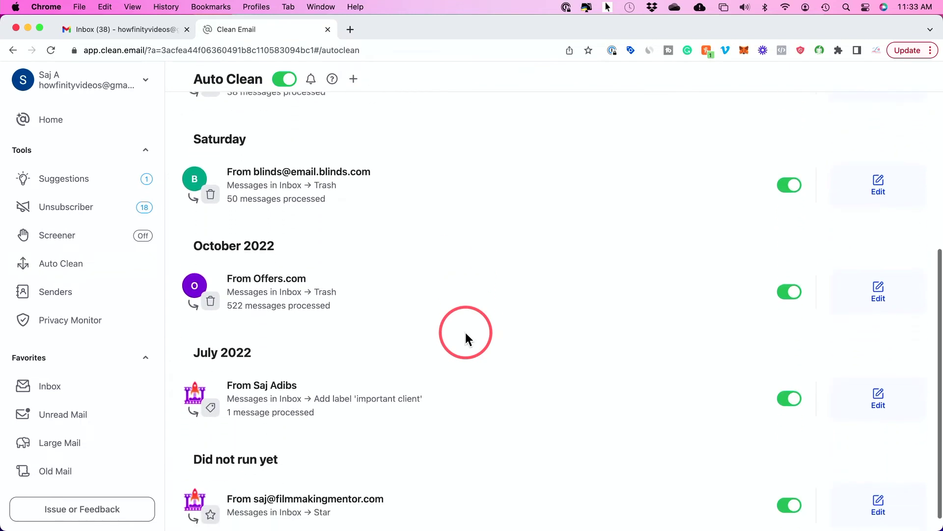
left_click(48, 270)
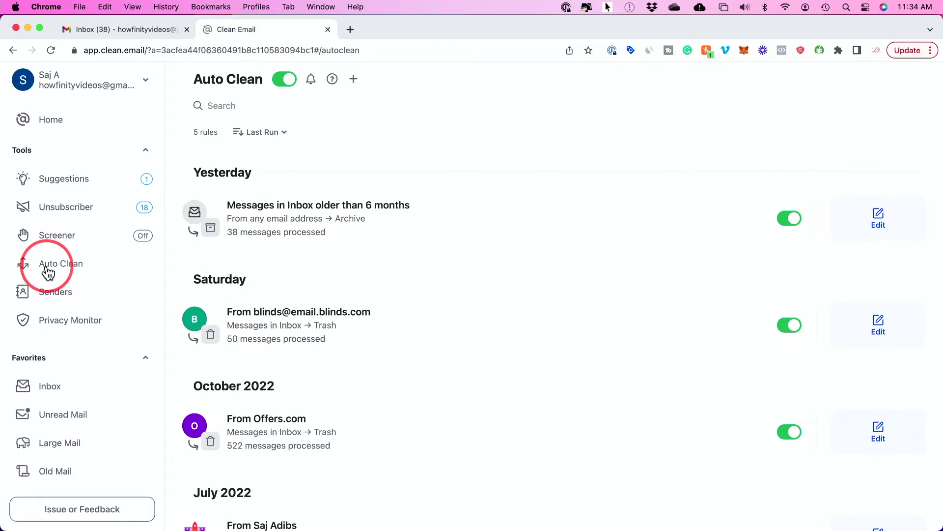
Add an Auto Clean rule matching sender Kohl's by name and email, with the Trash action
left_click(354, 79)
left_click(467, 269)
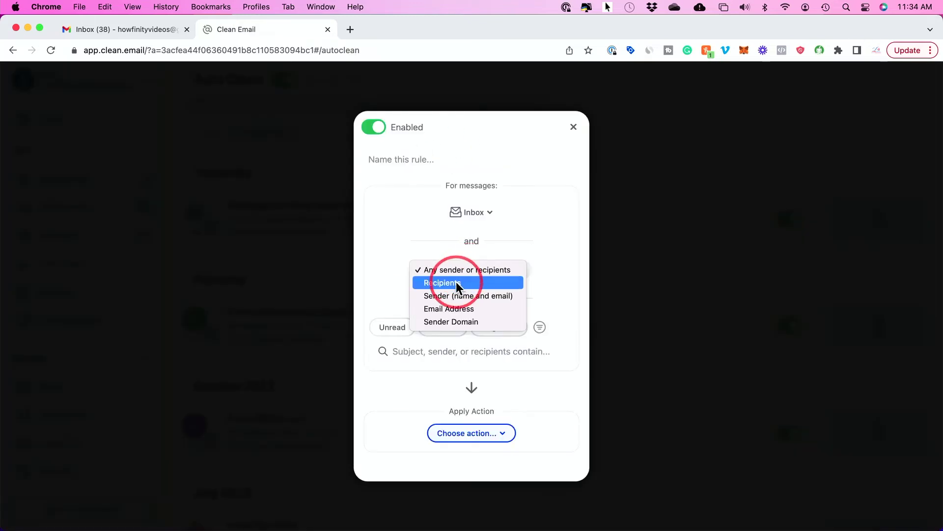
left_click(453, 296)
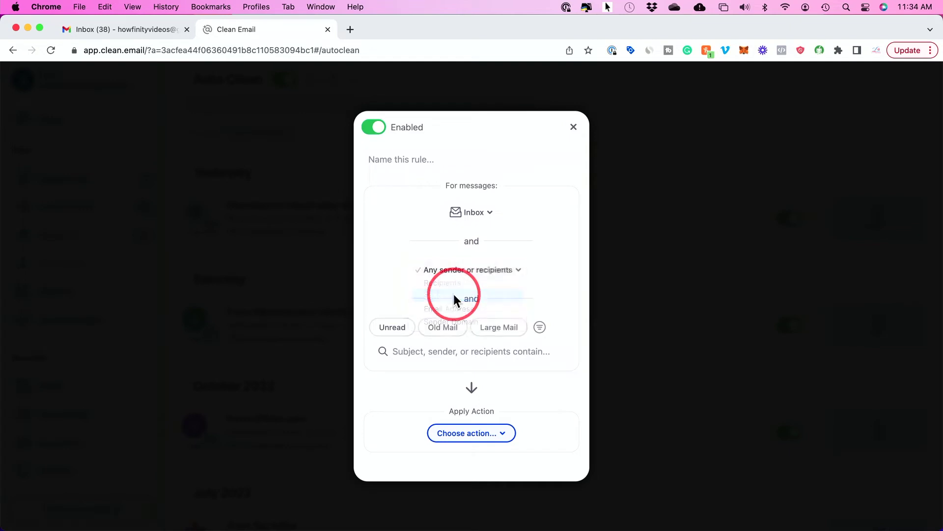
left_click(443, 280)
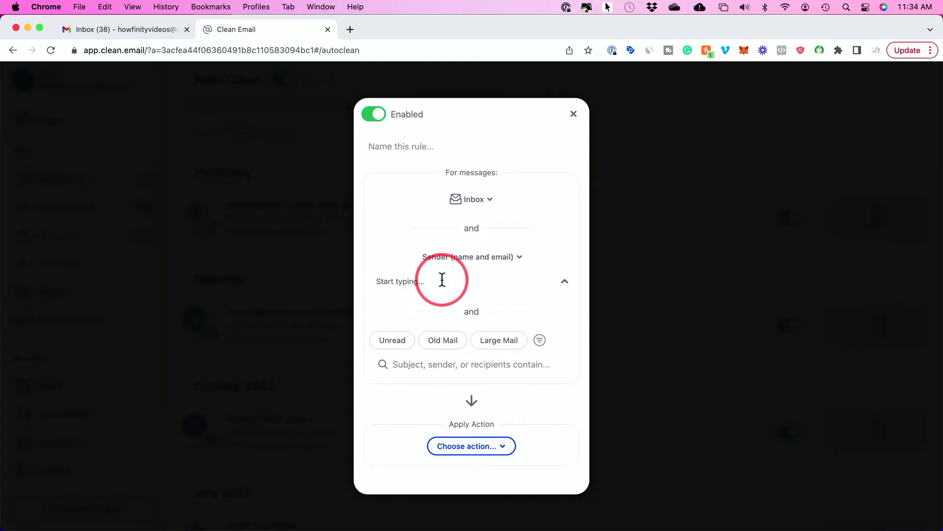
type("ko")
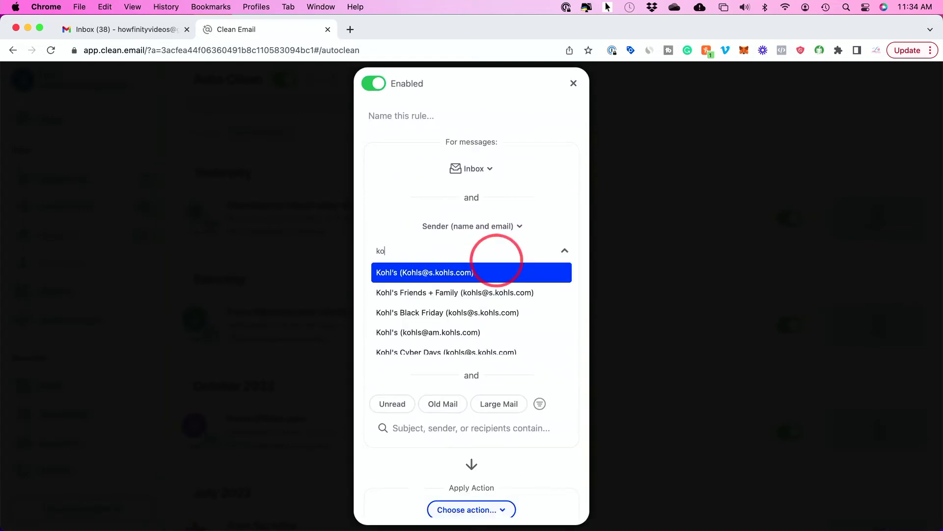
left_click(448, 279)
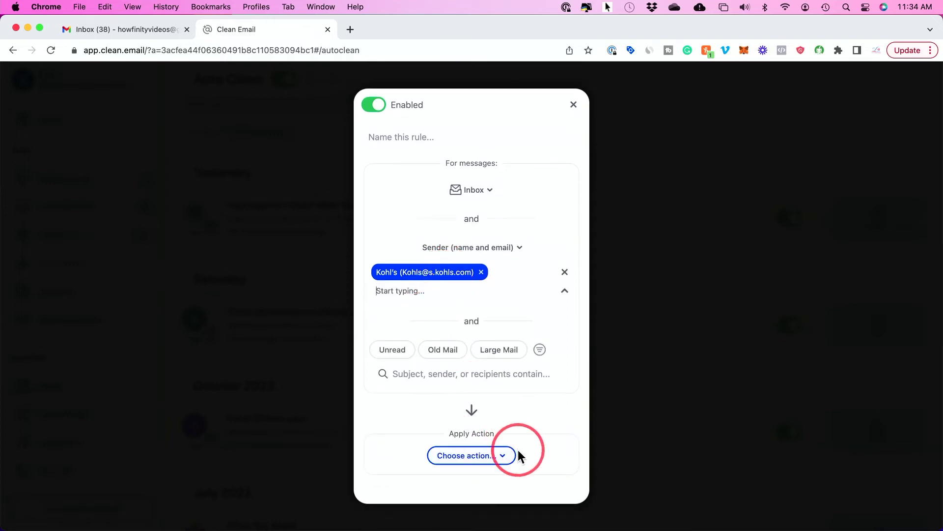
left_click(502, 456)
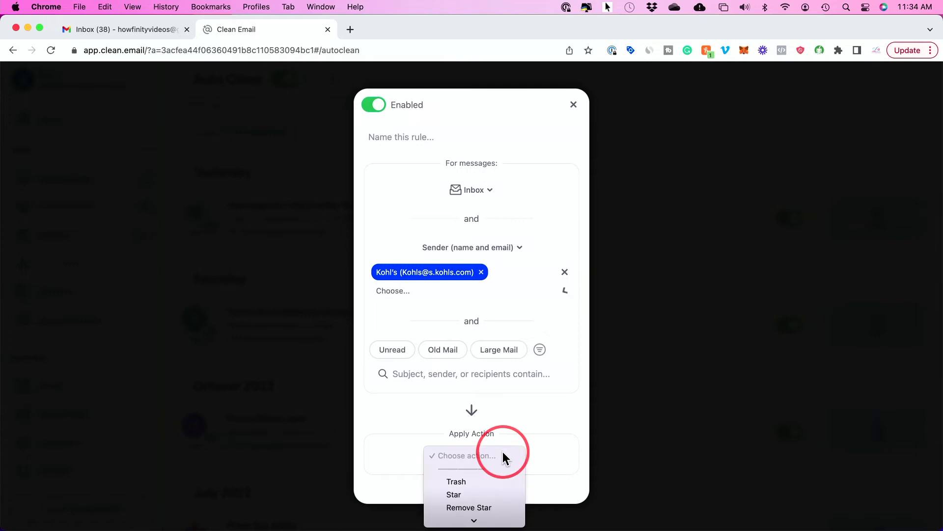
scroll(502, 452, "down", 5)
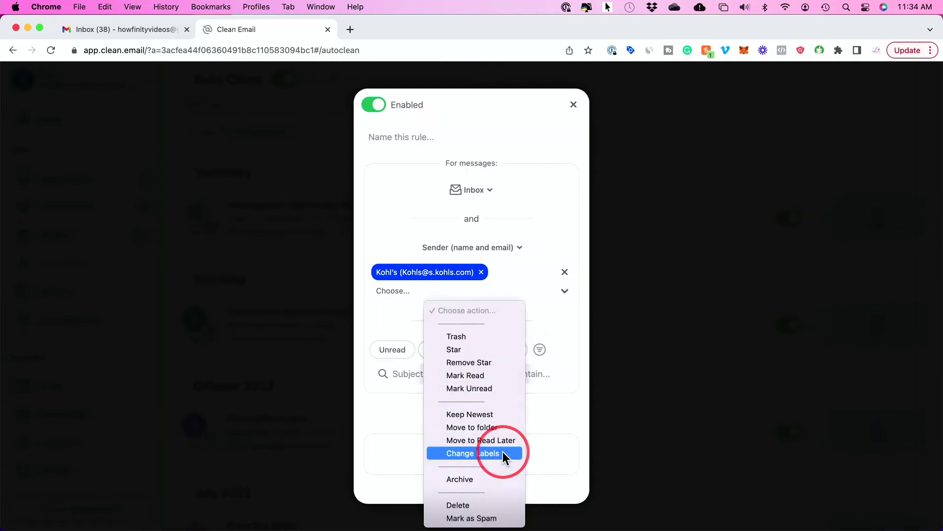
left_click(476, 337)
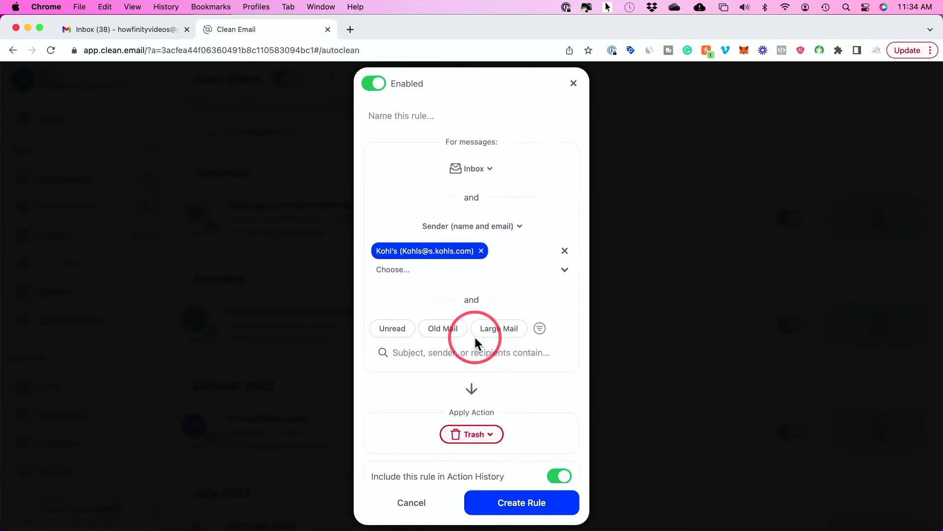
scroll(541, 408, "down", 2)
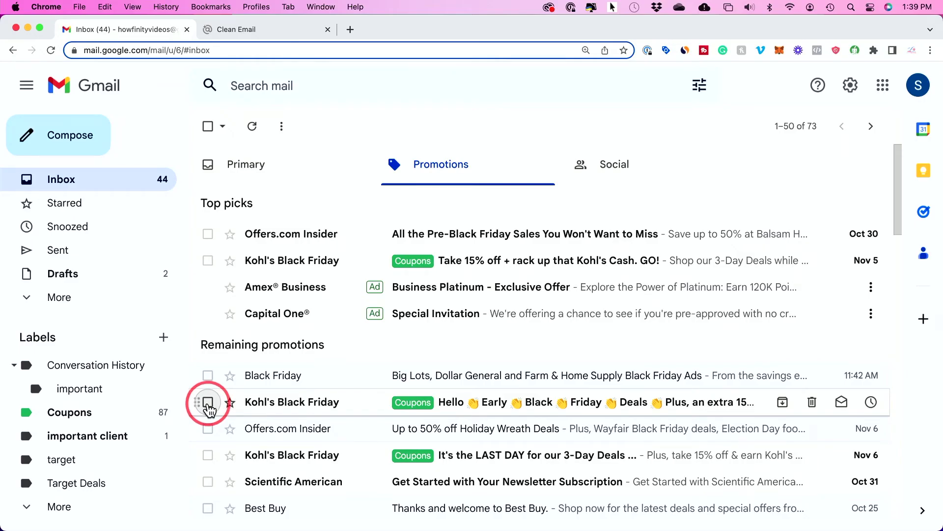
Select the Kohl's Black Friday email and try its spam and more-actions options without applying them
left_click(208, 403)
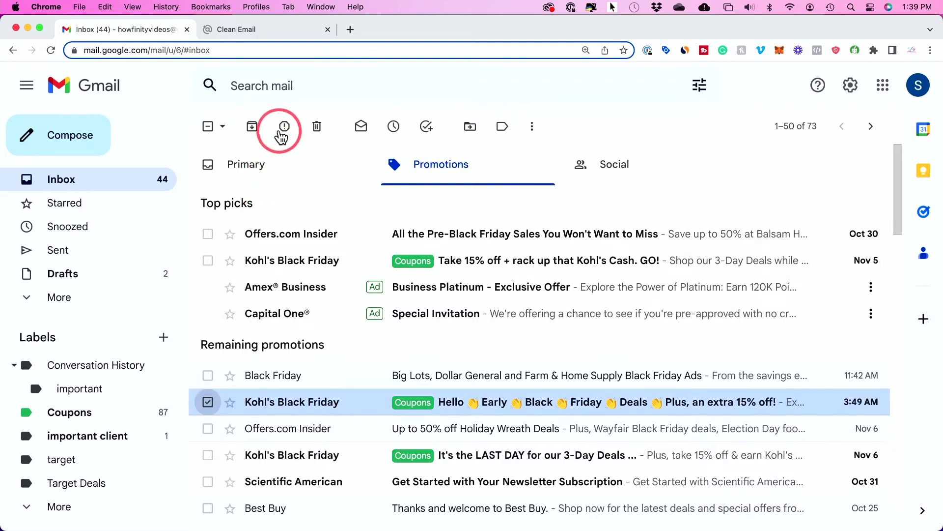
left_click(281, 130)
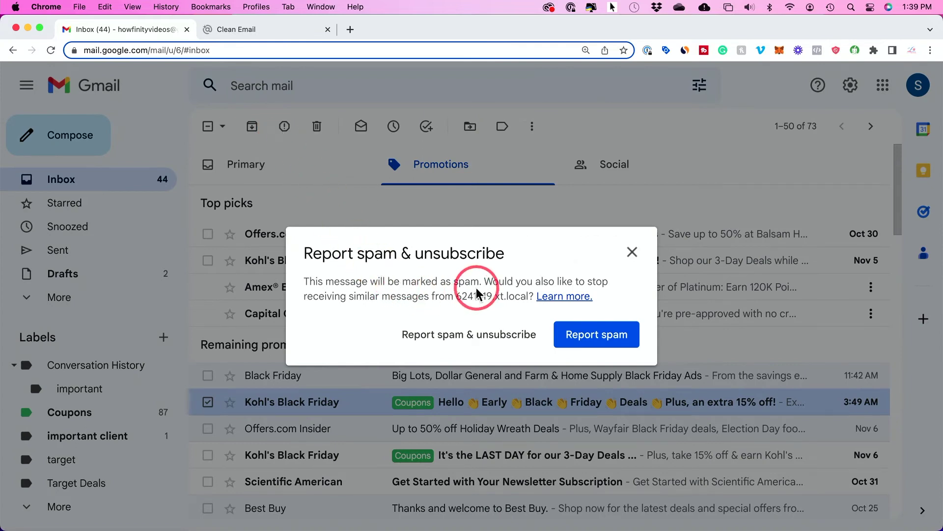
left_click(632, 252)
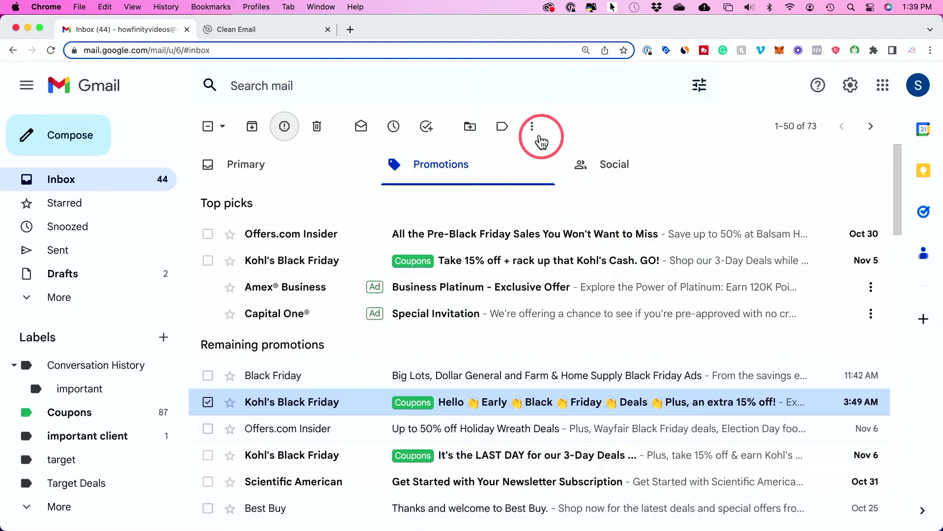
left_click(539, 138)
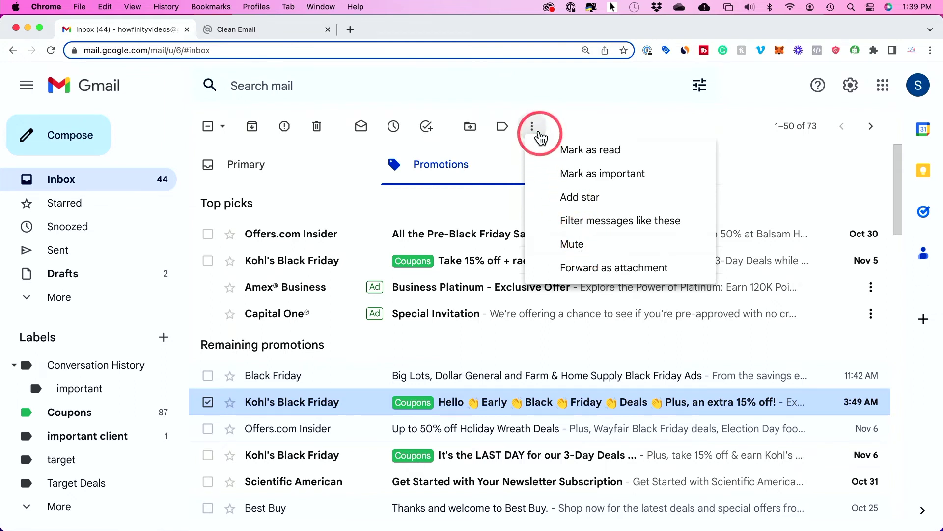
left_click(539, 127)
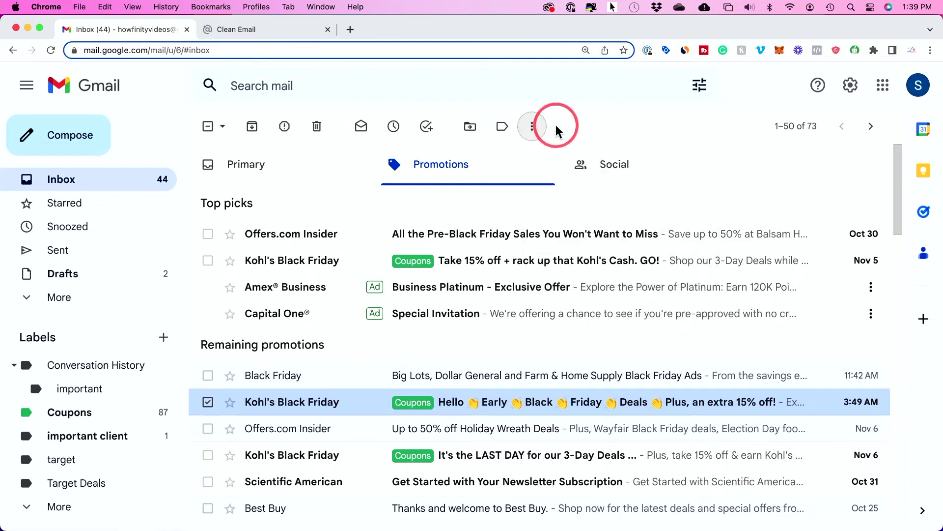
Open the Kohl's Black Friday email, view its Block option, then return to Clean Email
left_click(257, 408)
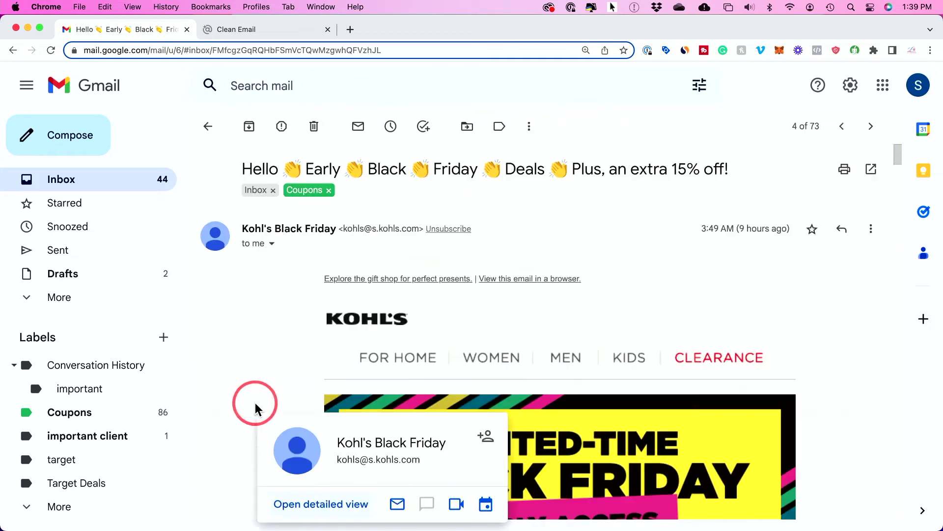
left_click(872, 231)
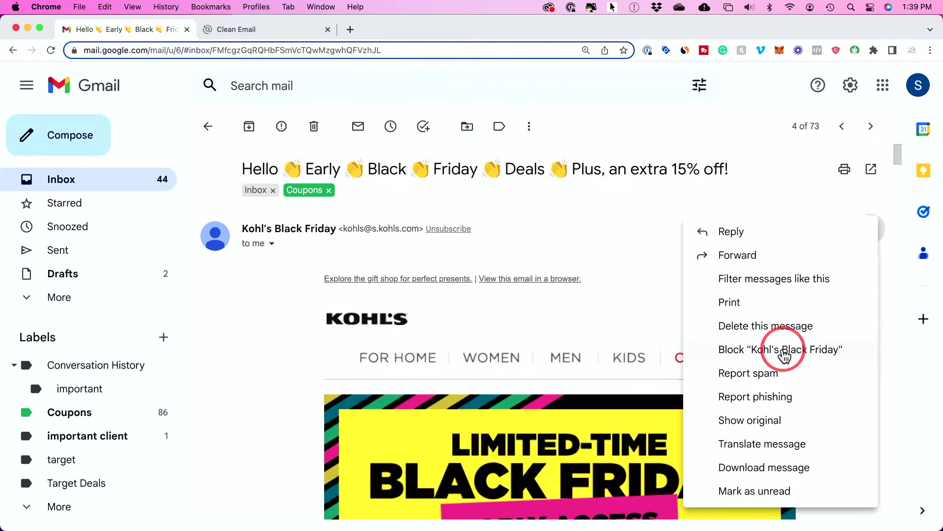
key("ctrl+Tab")
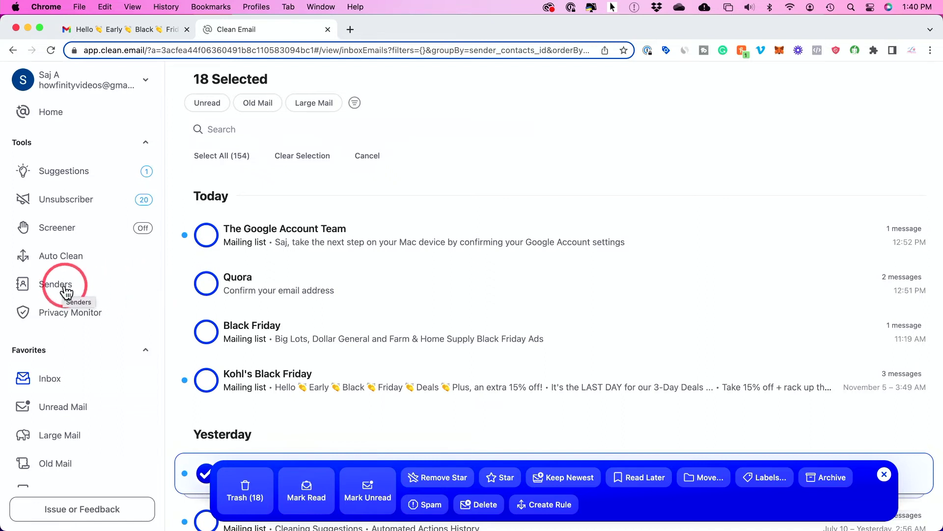
Review the blocked Black Friday and Kohl's sender settings, then bring up Target's sender settings
left_click(50, 292)
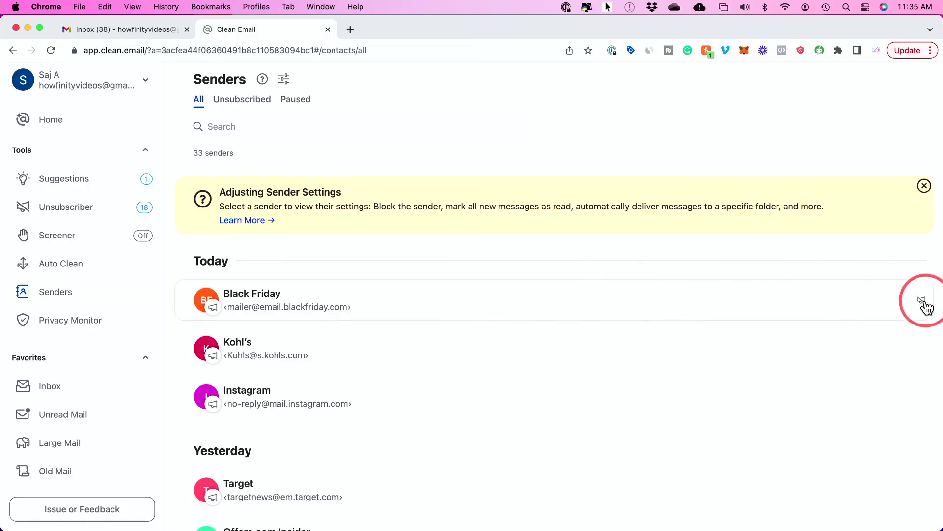
left_click(921, 306)
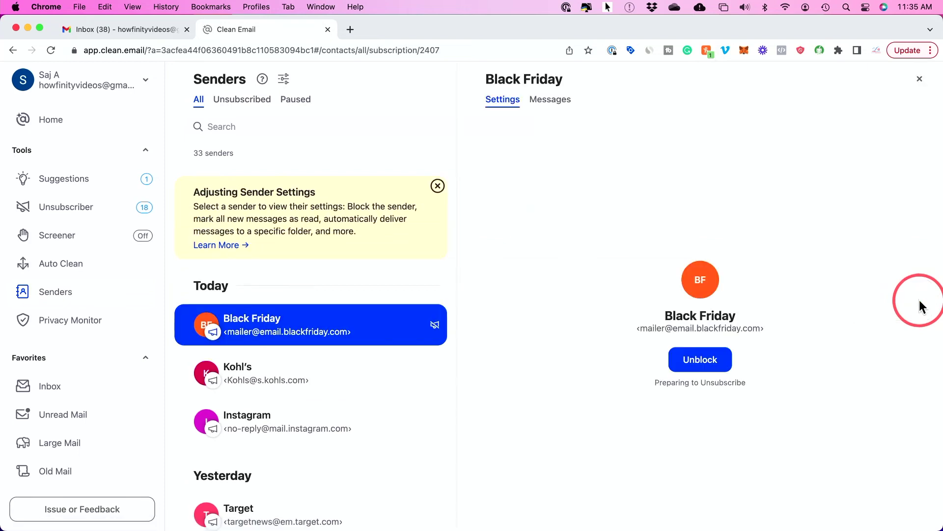
scroll(357, 325, "down", 1)
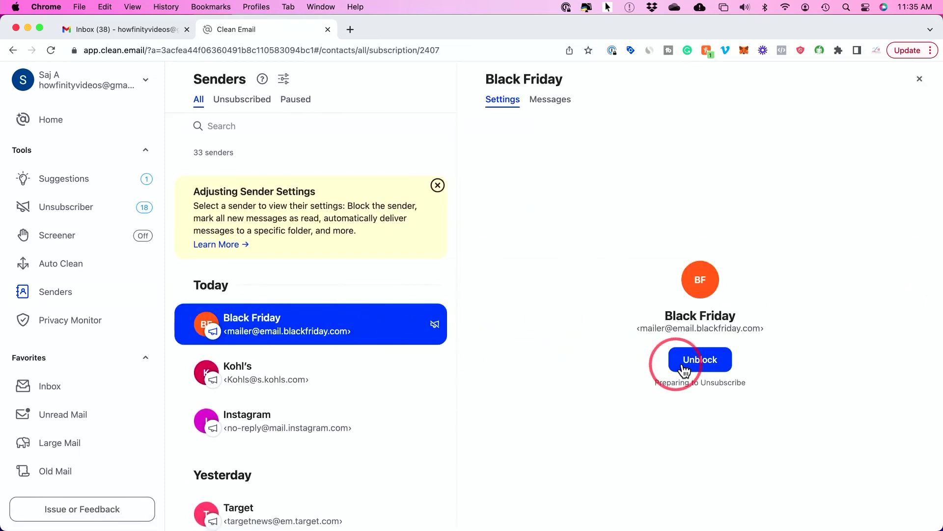
left_click(329, 366)
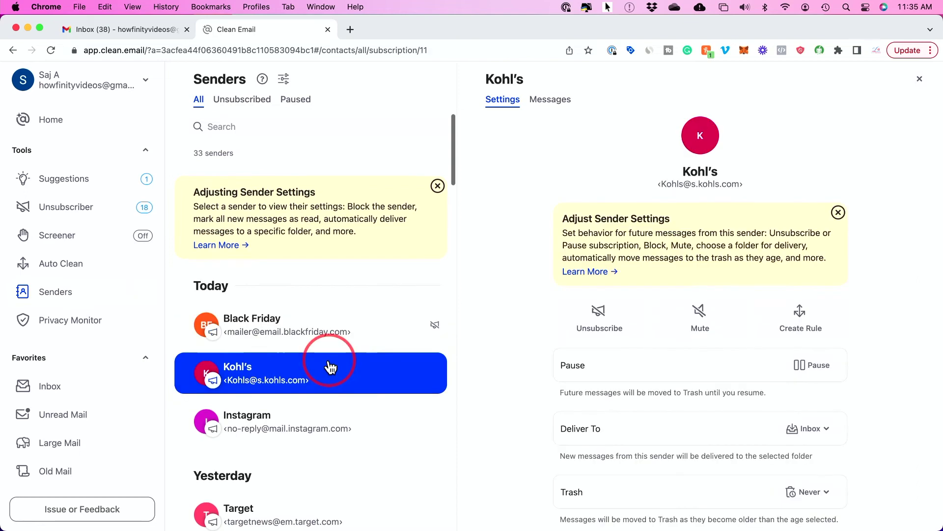
left_click(324, 340)
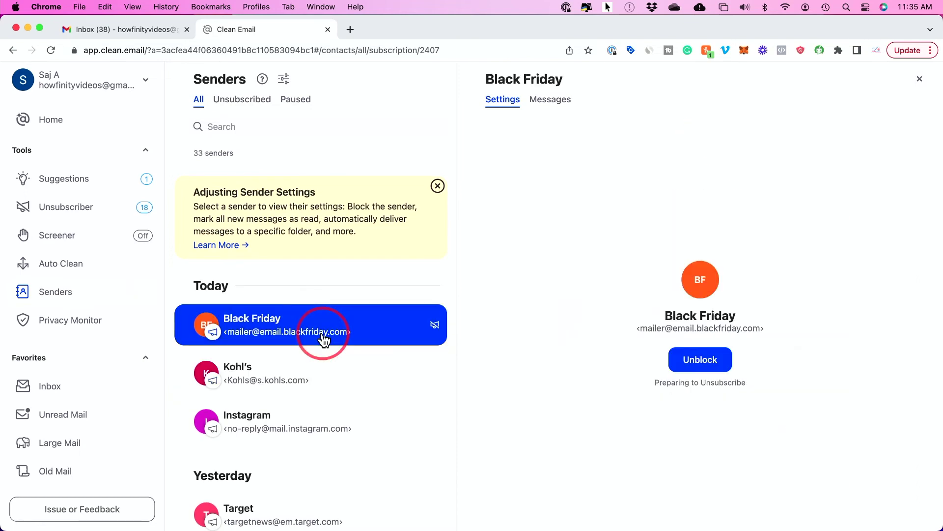
left_click(709, 359)
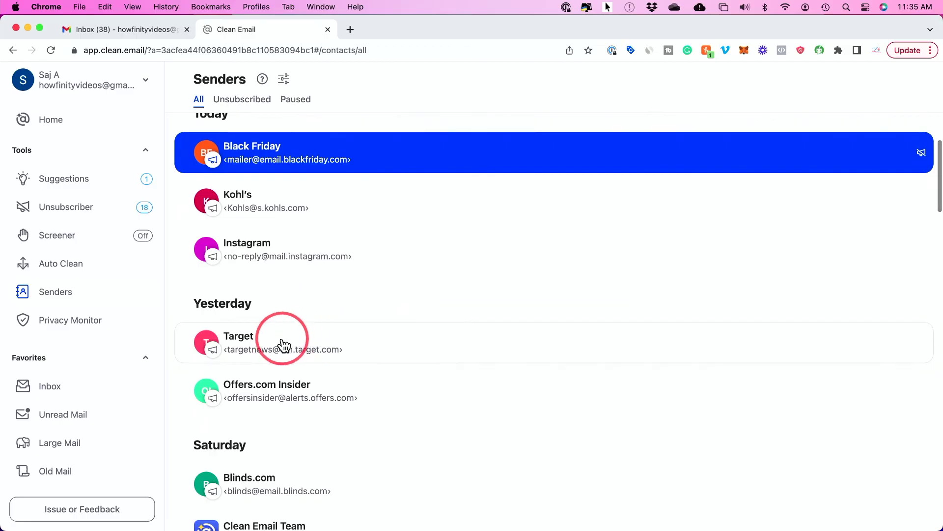
left_click(284, 344)
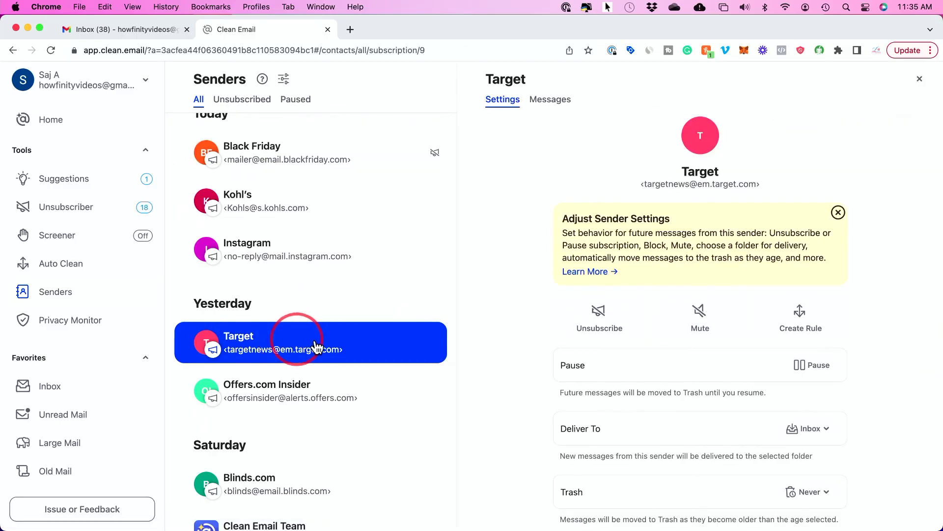
Mute Target with 'Apply to existing messages' left on, and confirm
left_click(703, 311)
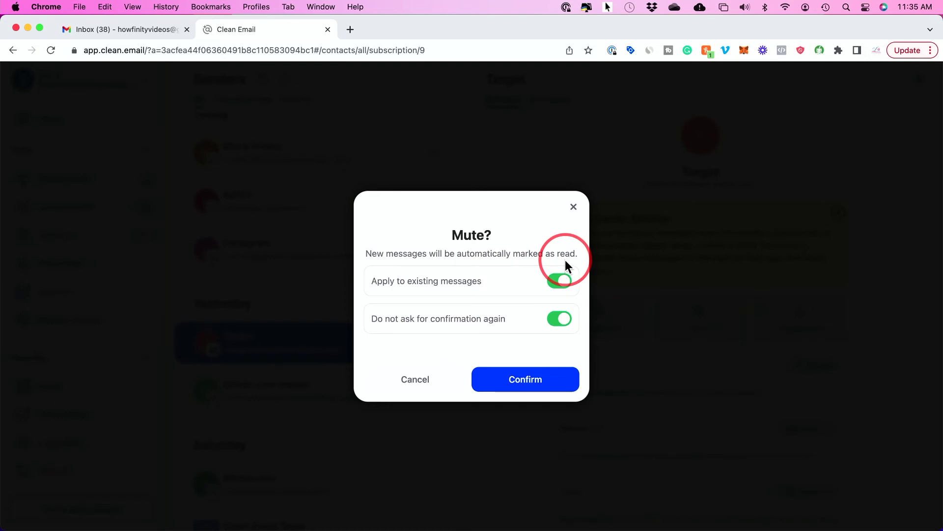
left_click(565, 282)
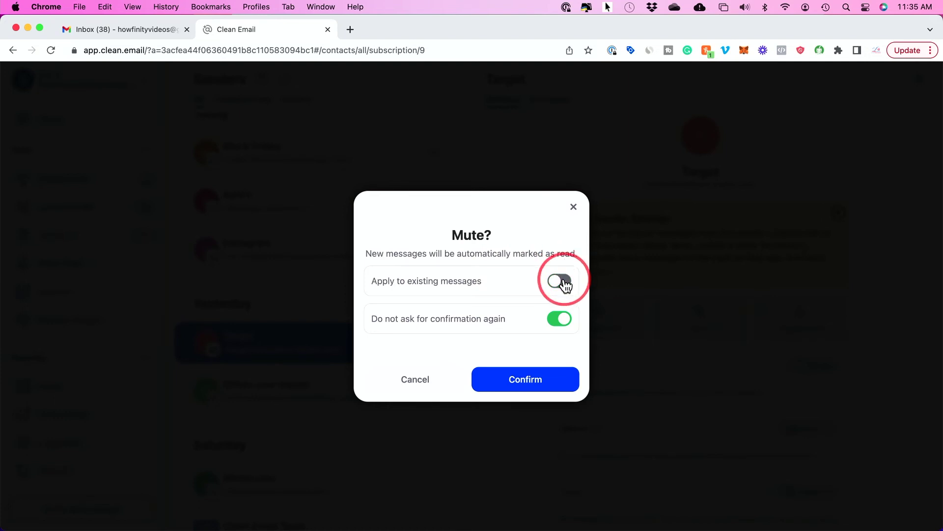
left_click(565, 282)
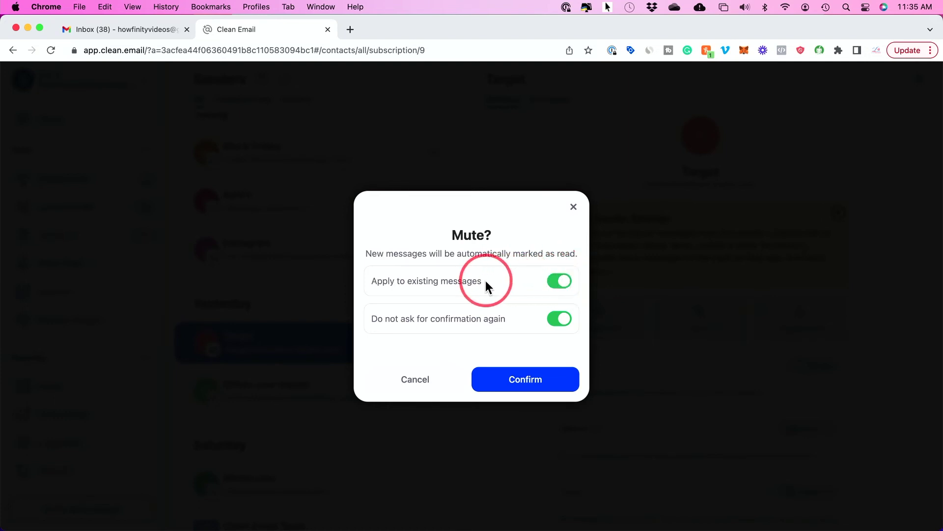
left_click(524, 386)
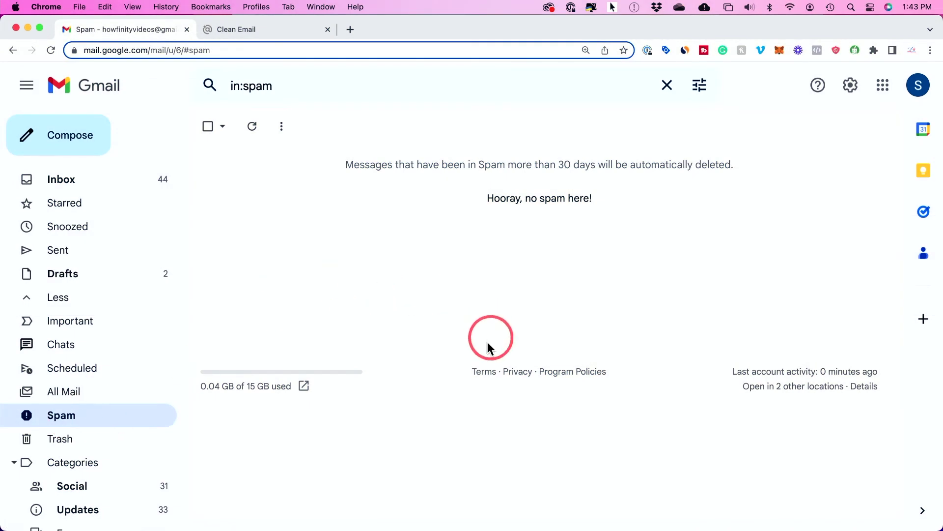
Back in the Gmail inbox, report the older Offers.com Insider promotion as spam
left_click(89, 192)
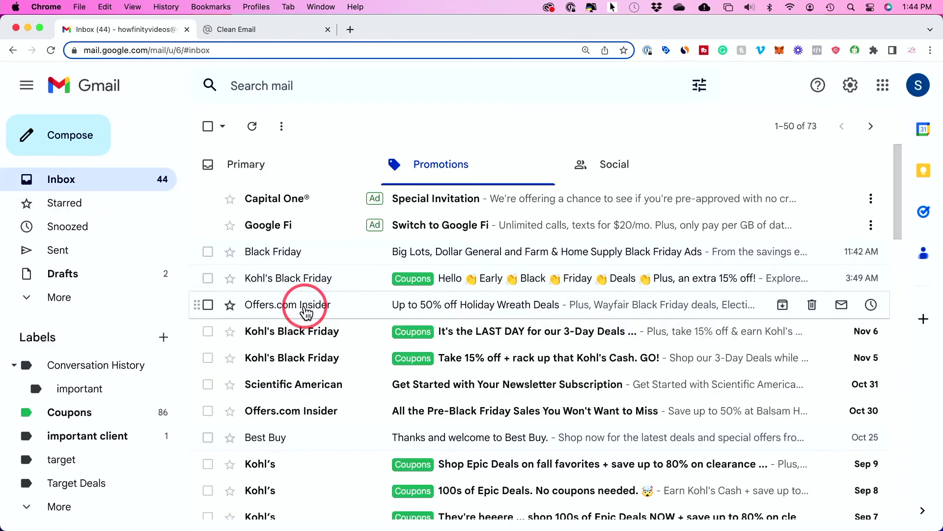
left_click(209, 410)
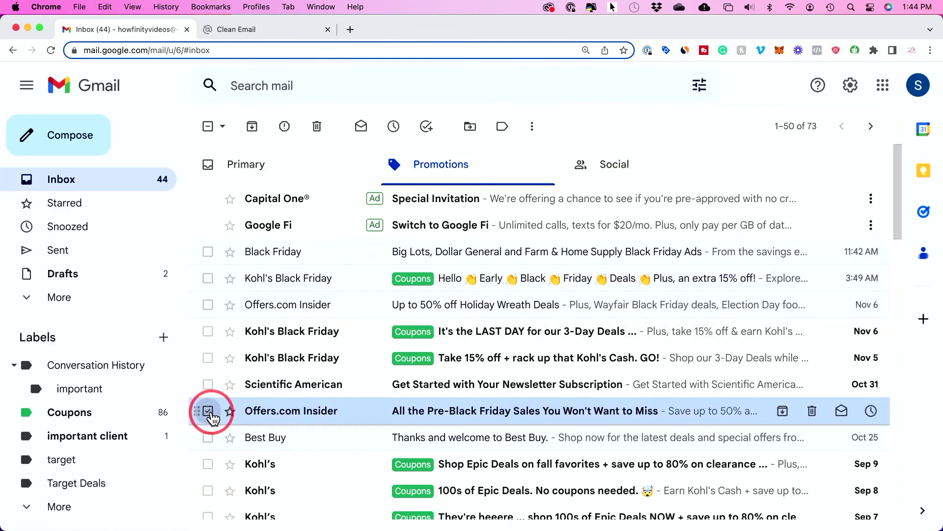
left_click(287, 130)
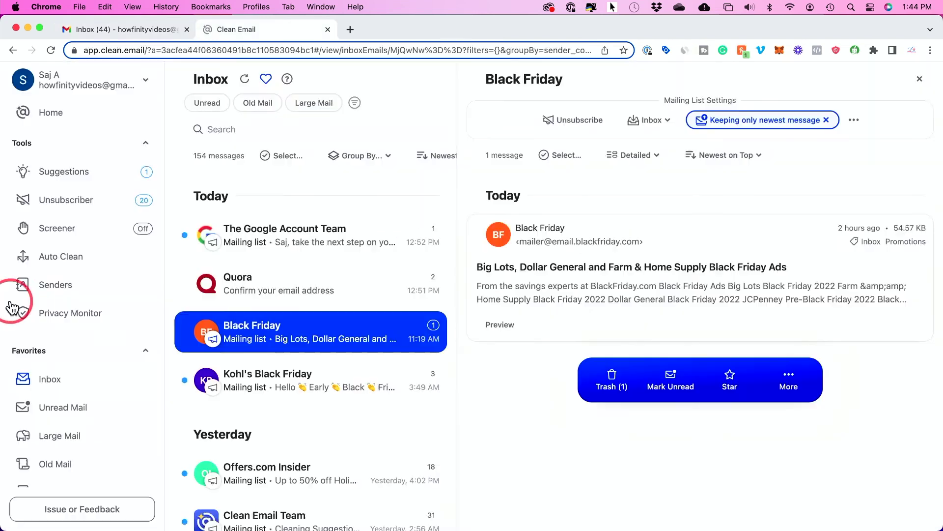
Go to the Screener tool from the Clean Email sidebar
left_click(50, 236)
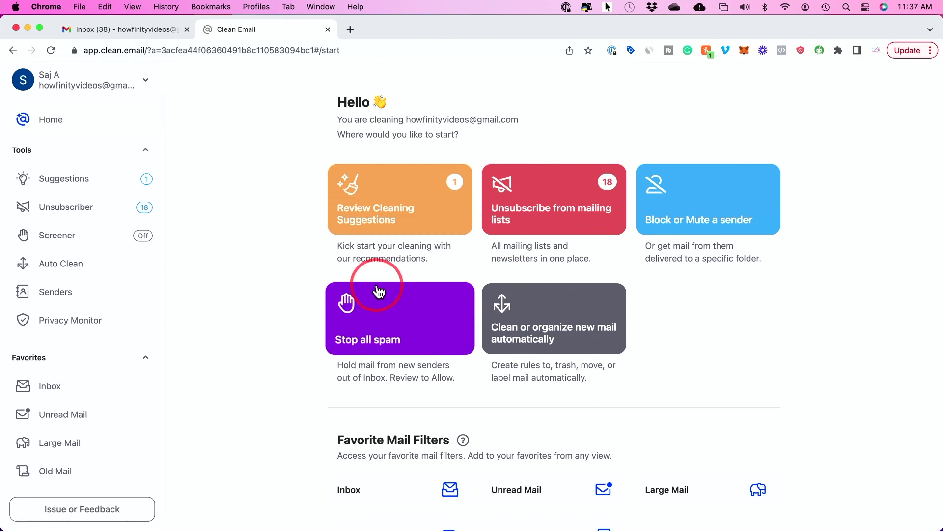
Enable Screener from the 'Stop all spam' card and check Scientific American's Allow delivery options
left_click(427, 322)
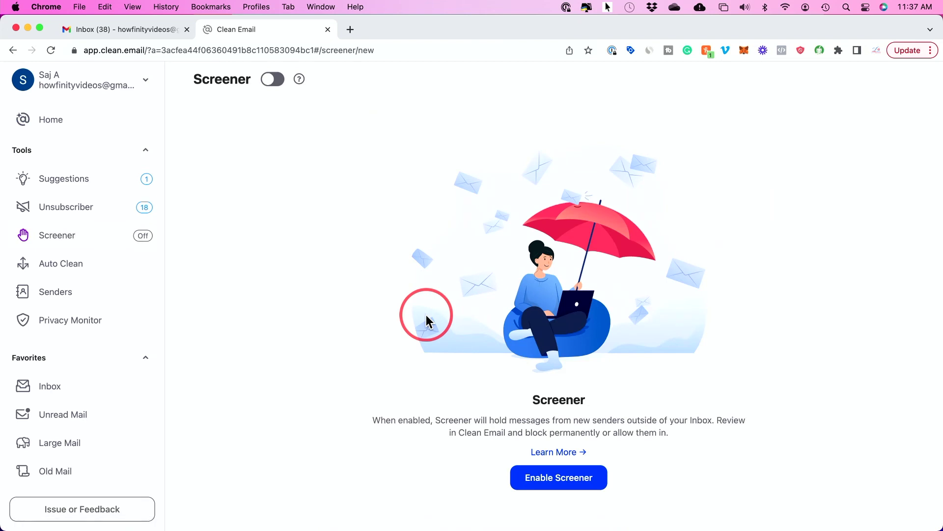
left_click(558, 484)
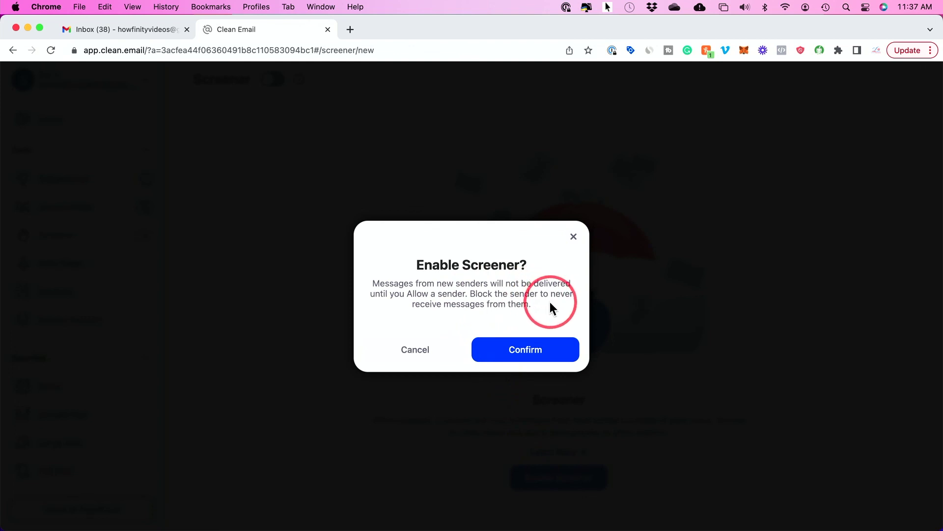
left_click(531, 351)
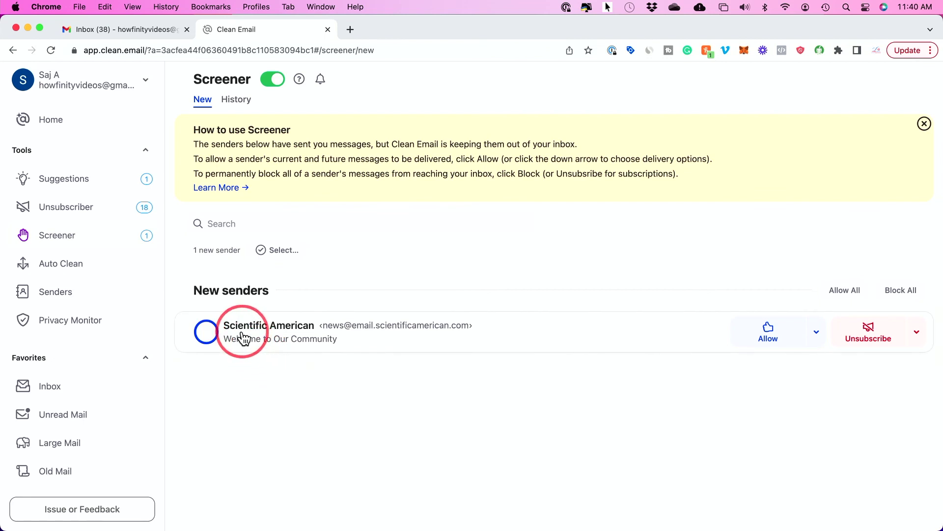
left_click(820, 334)
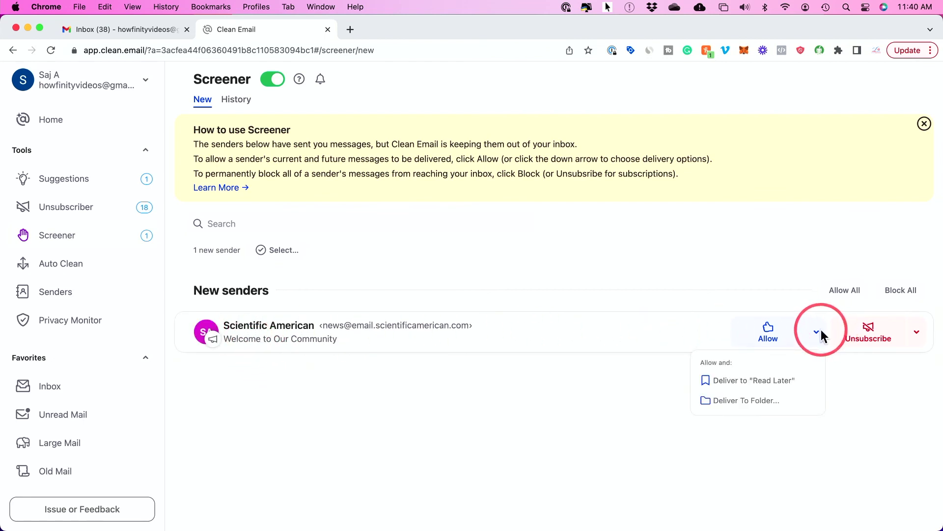
left_click(819, 334)
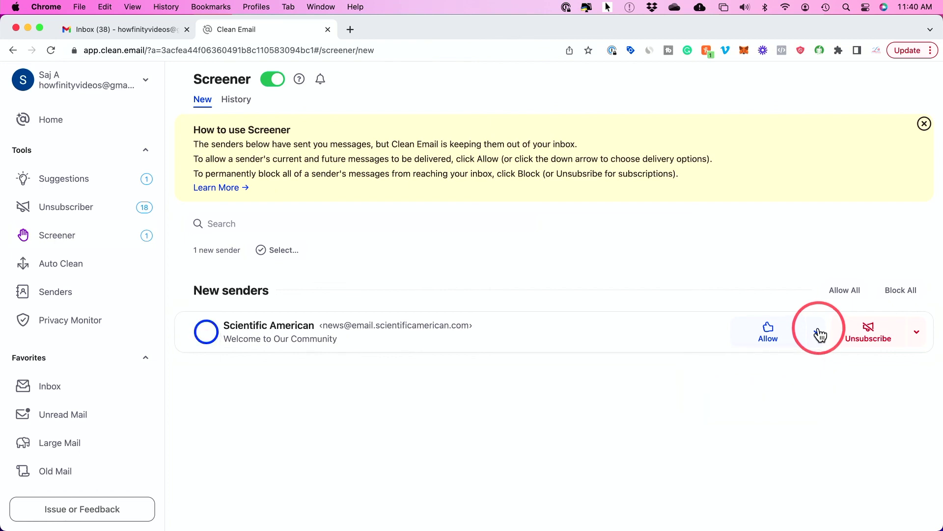